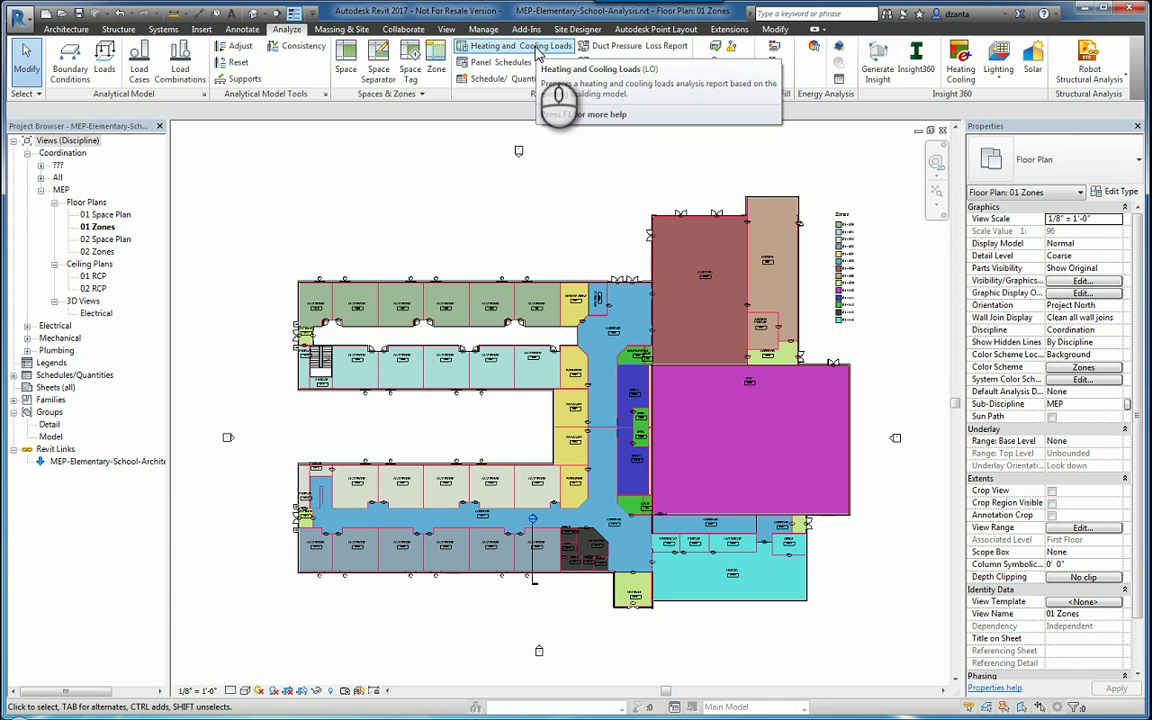
# - Open Heating and Cooling Loads, then orbit and zoom the preview to view the school from another side
pyautogui.click(537, 47)
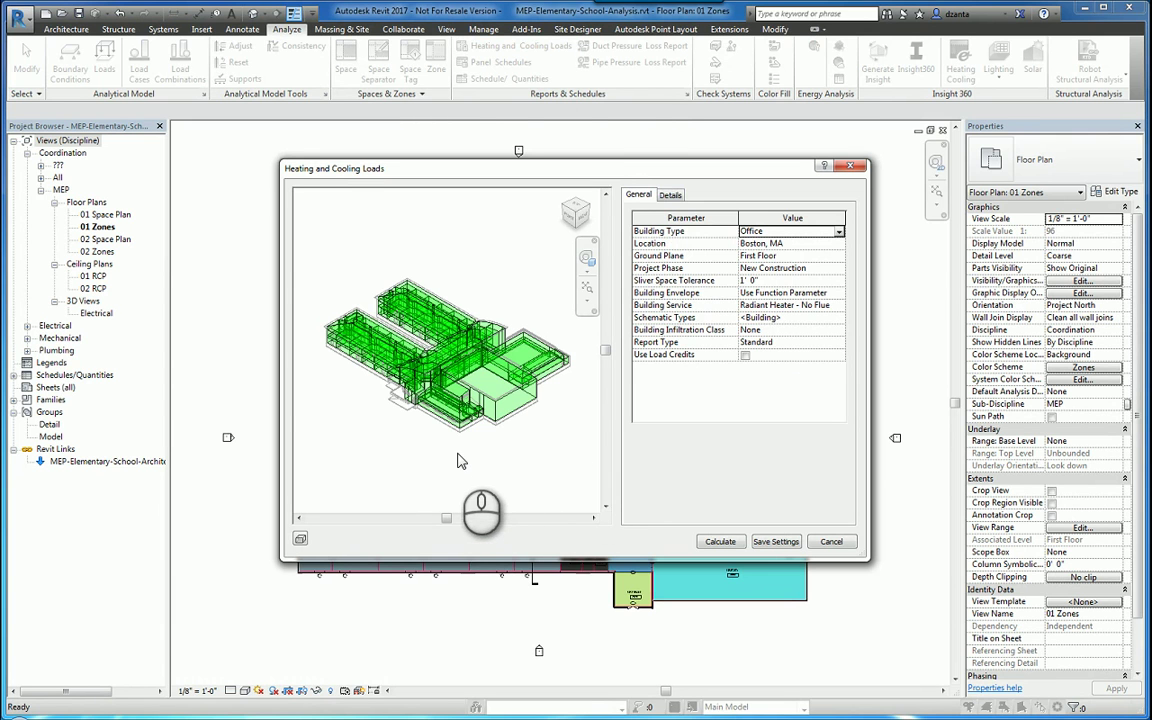
pyautogui.keyDown('shift'); pyautogui.moveTo(405, 460); pyautogui.dragTo(421, 424, button='middle'); pyautogui.keyUp('shift')
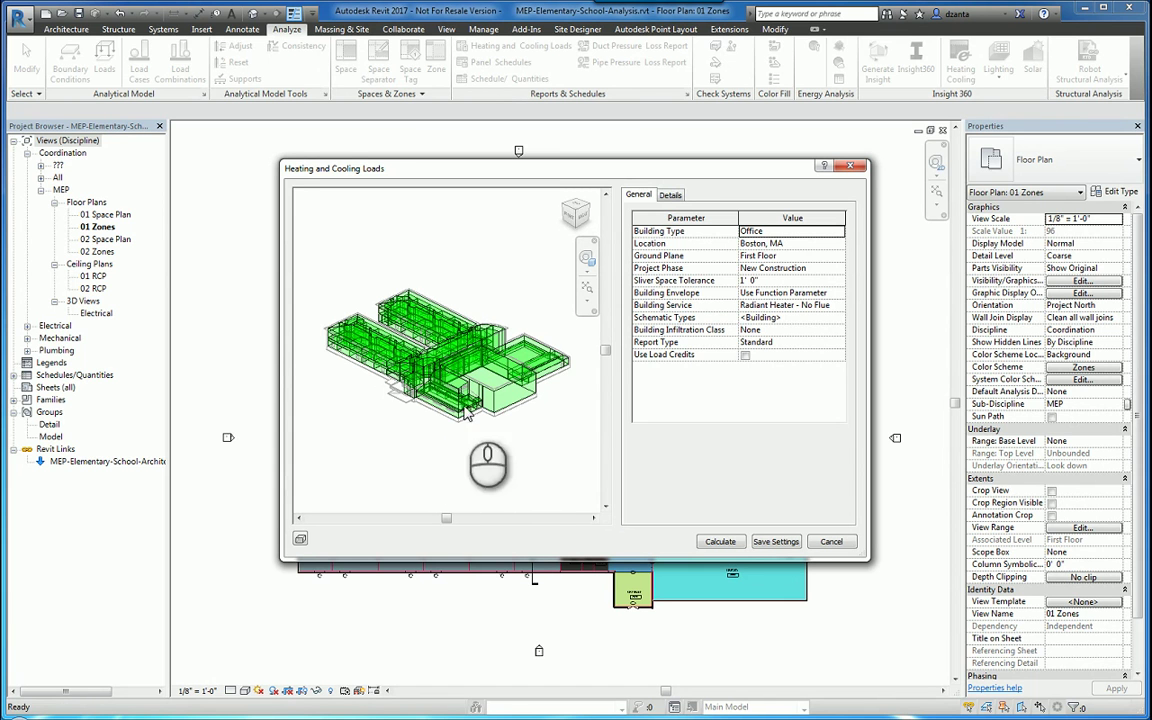
pyautogui.scroll(3, 476, 362)
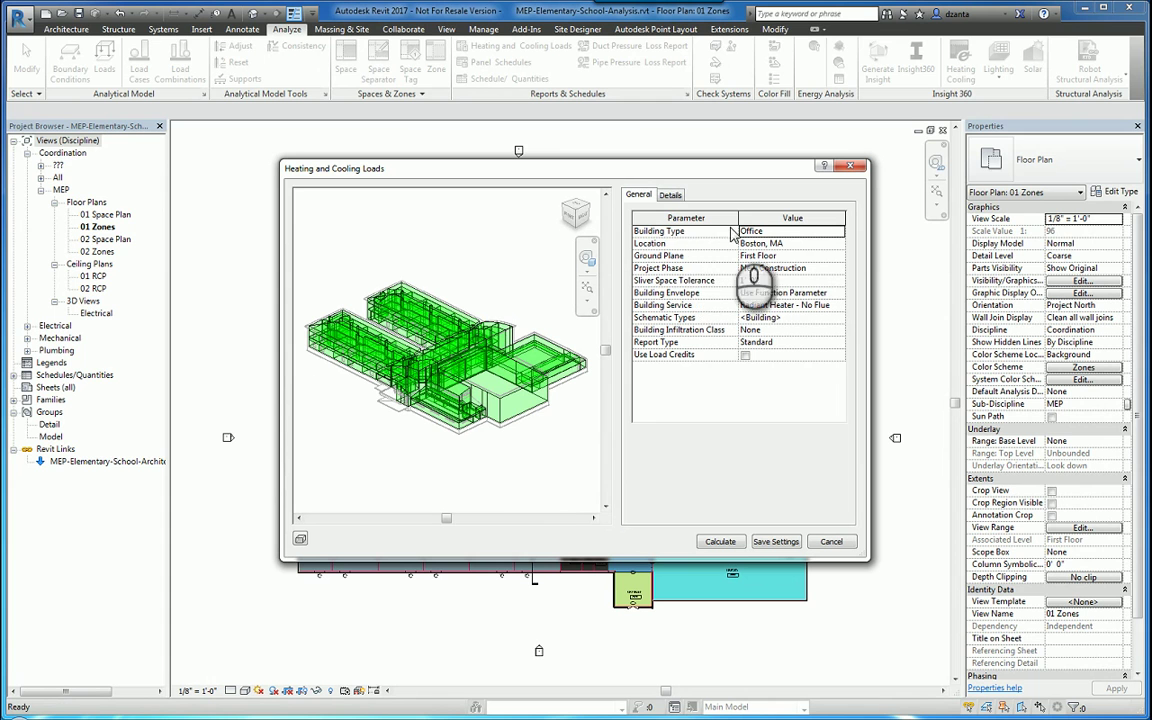
# - Change the Building Type from Office to School or University and save the loads settings
pyautogui.click(836, 232)
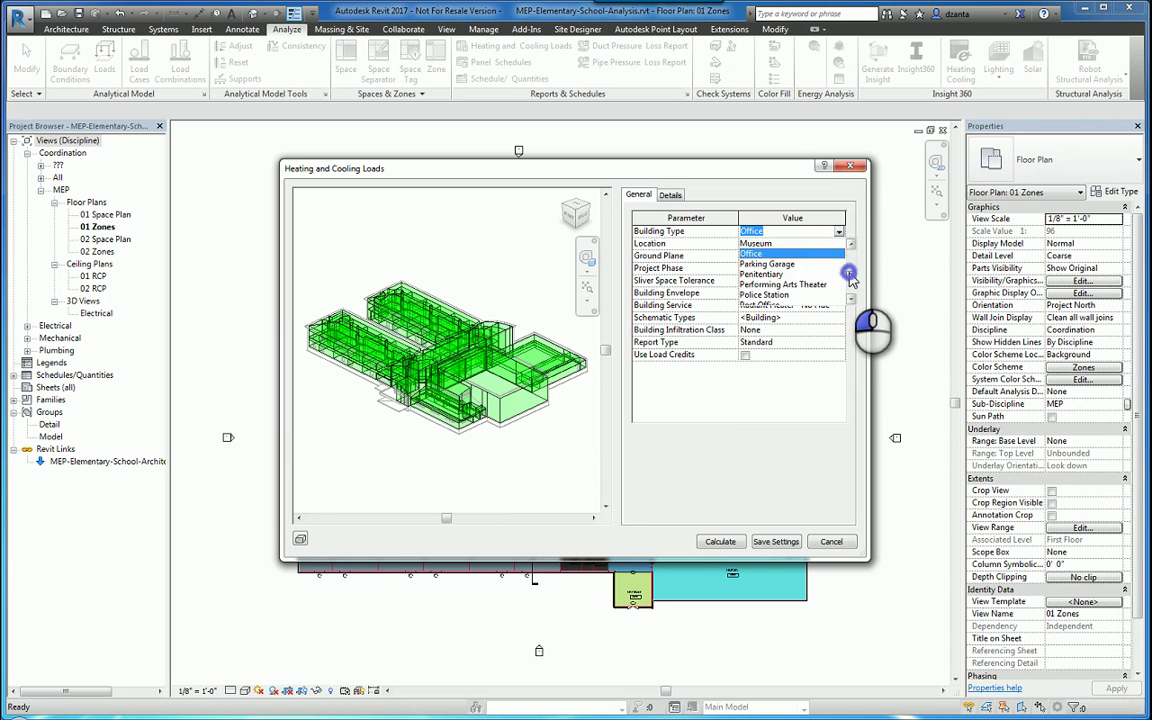
pyautogui.moveTo(851, 274); pyautogui.dragTo(851, 285)
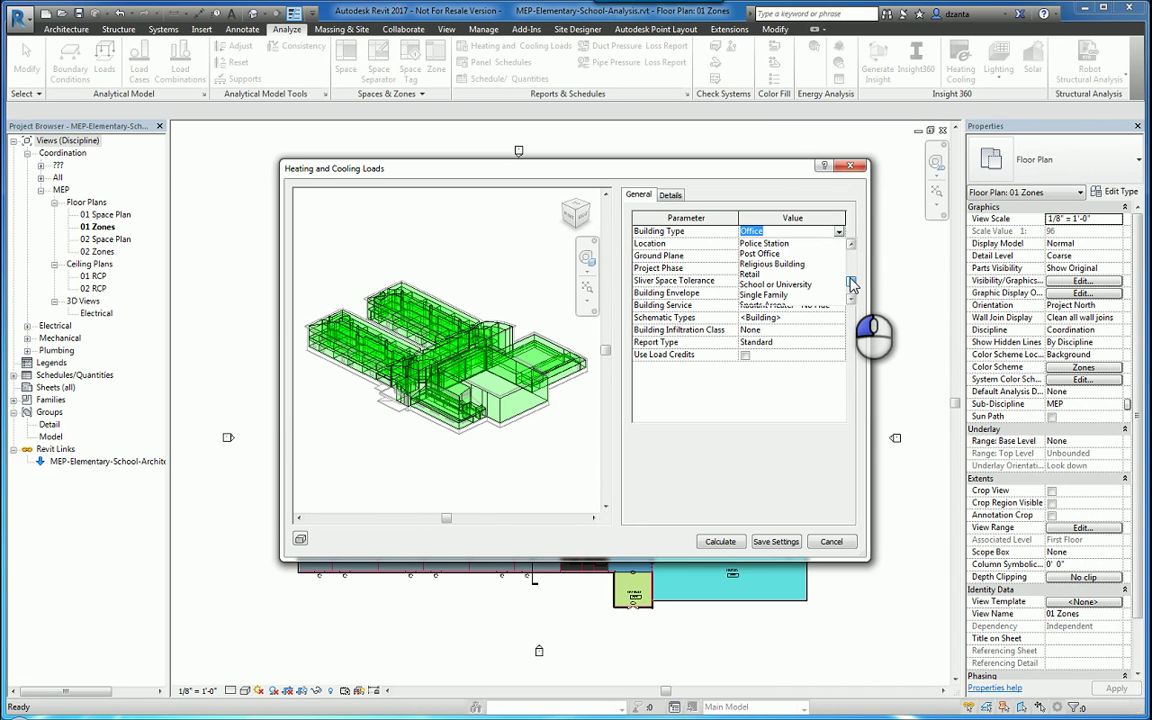
pyautogui.click(790, 284)
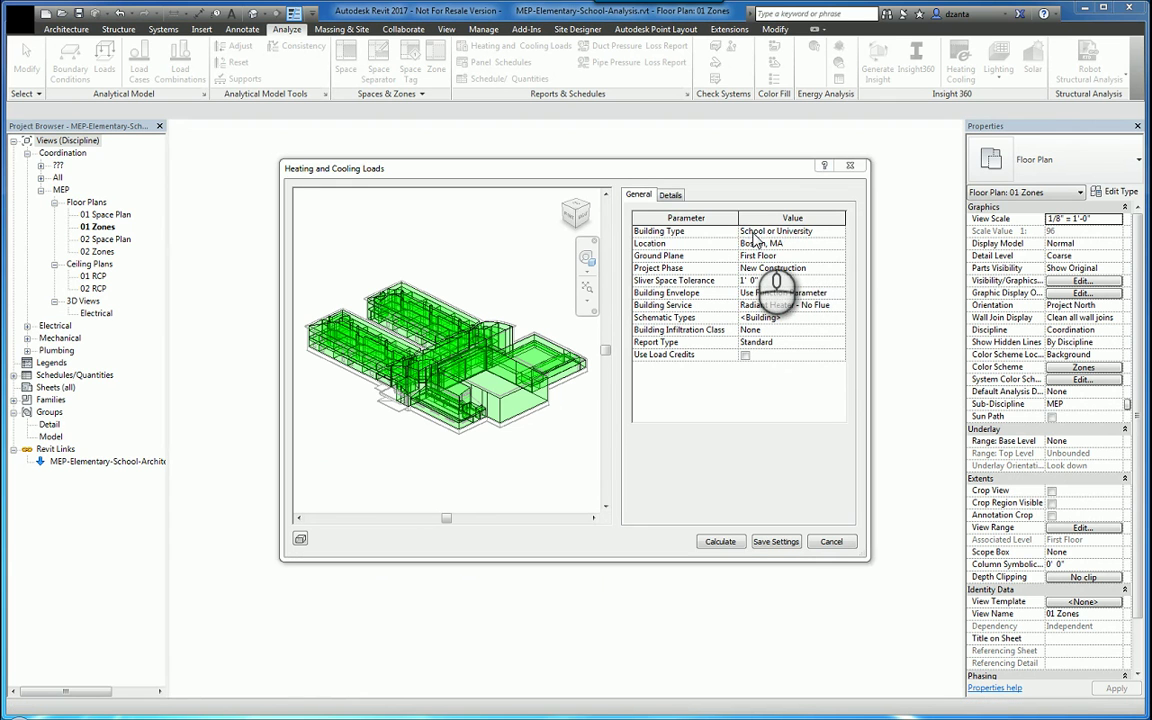
pyautogui.click(778, 541)
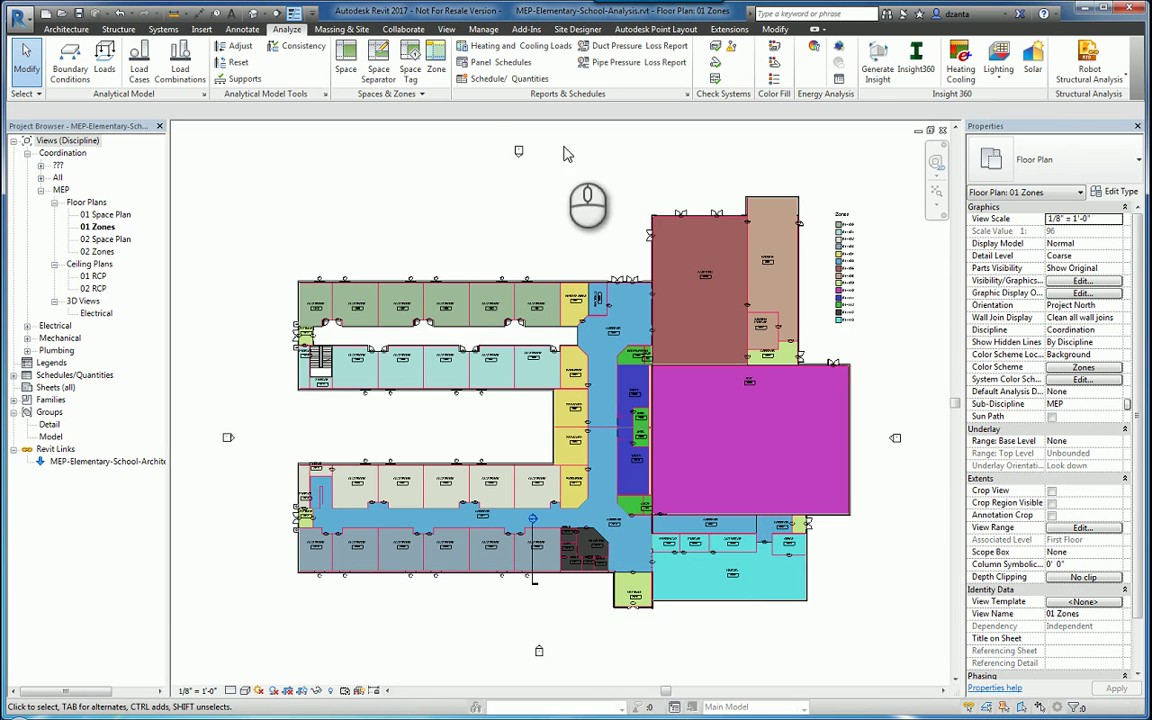
# - Open Building/Space Type Settings and compare the Fire Station, Performing Arts Theater and Museum values
pyautogui.click(484, 29)
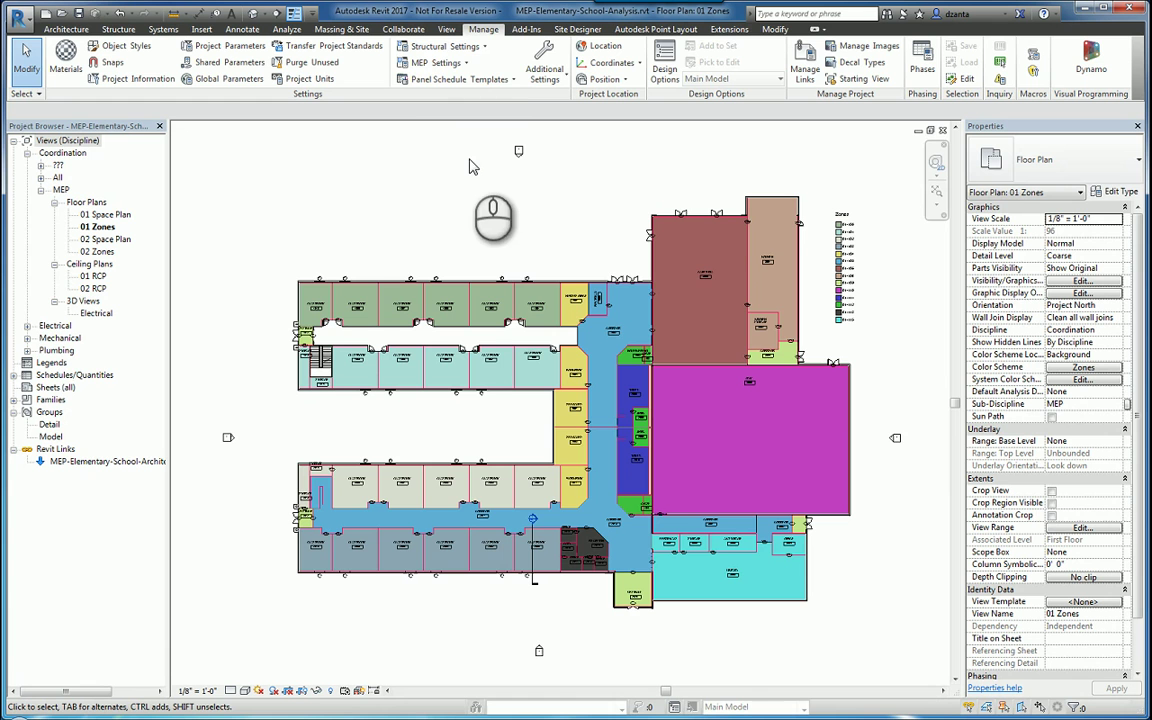
pyautogui.click(467, 63)
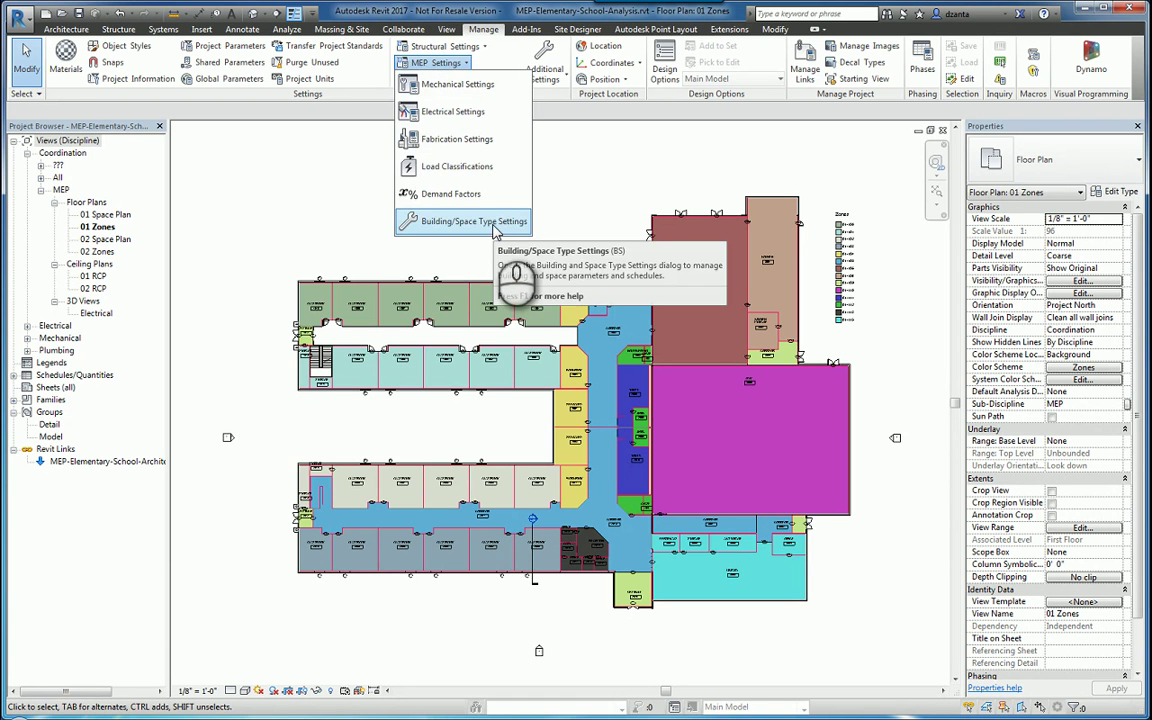
pyautogui.click(494, 224)
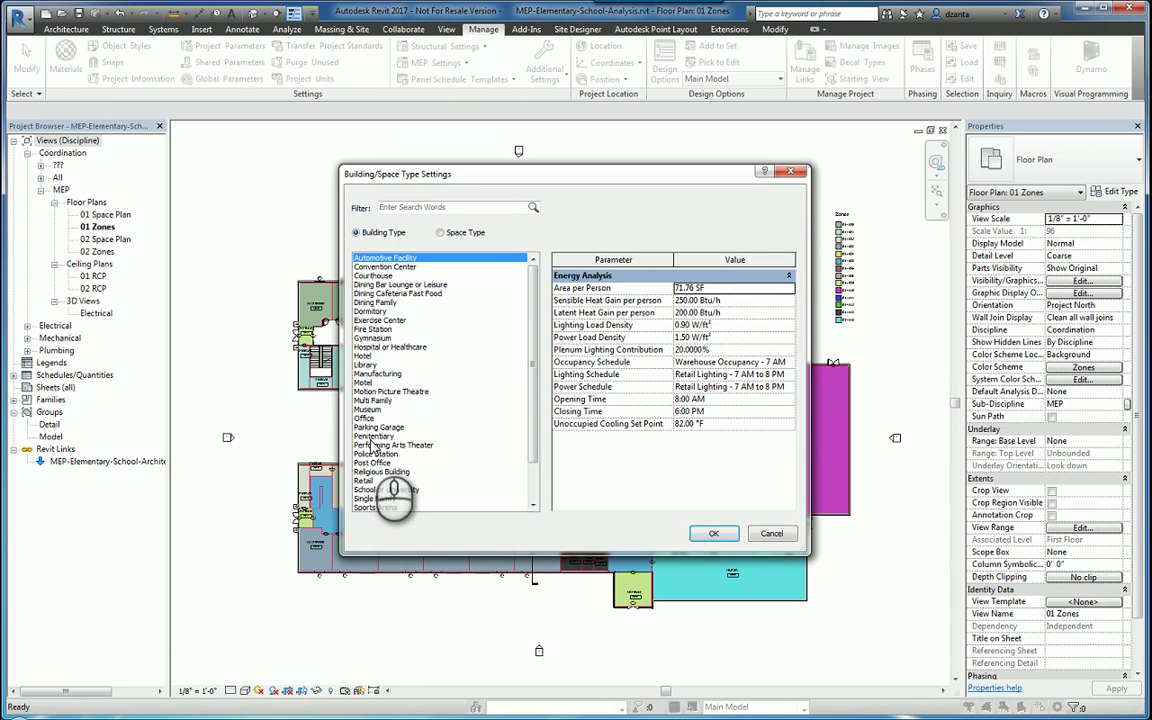
pyautogui.click(372, 329)
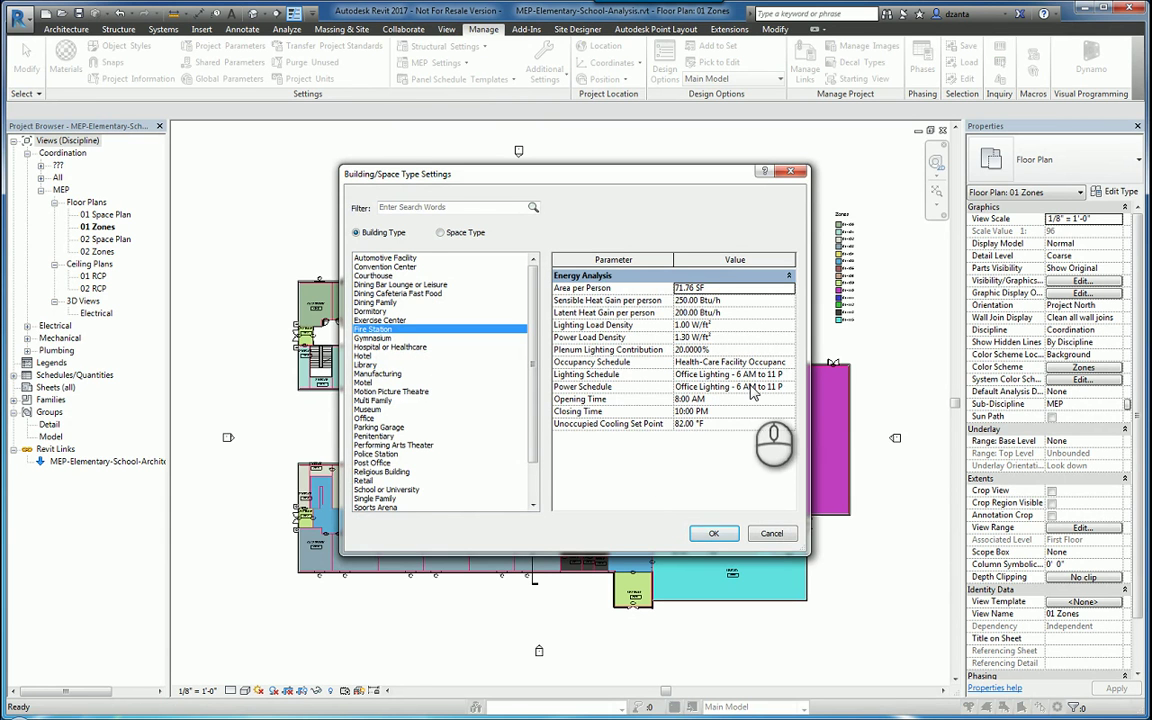
pyautogui.click(420, 445)
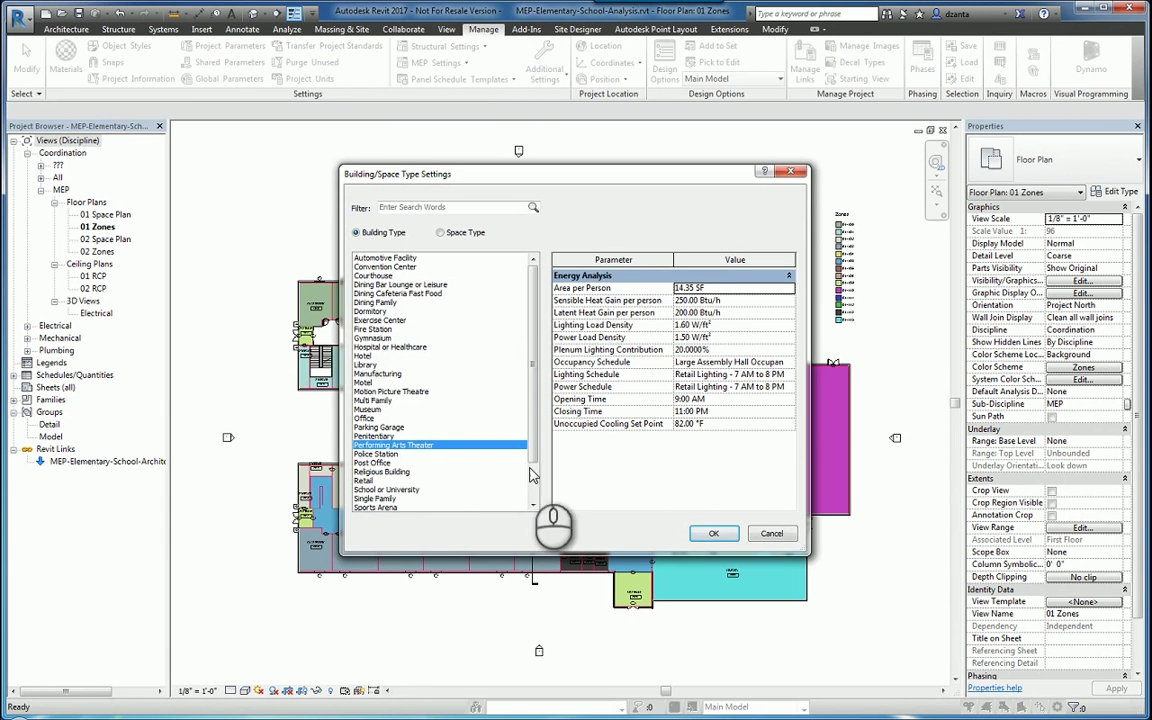
pyautogui.click(368, 409)
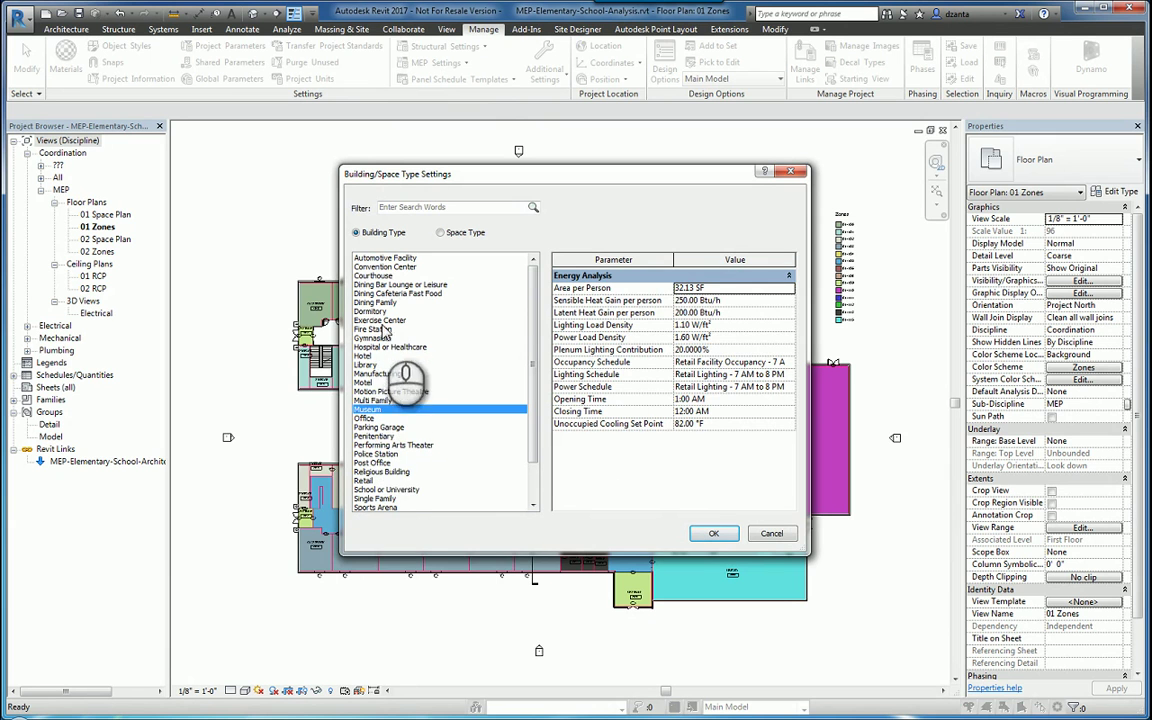
# - Select School or University, review its heat gain and lighting load density, and open its occupancy schedule
pyautogui.click(378, 490)
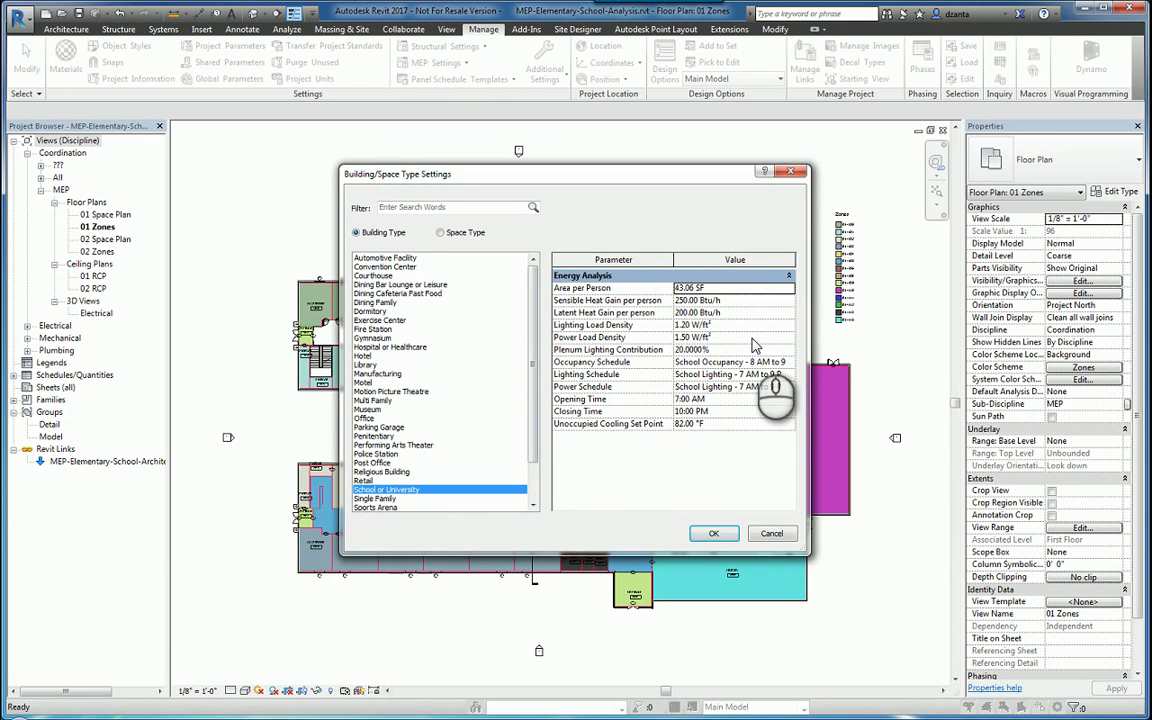
pyautogui.click(745, 288)
pyautogui.click(745, 300)
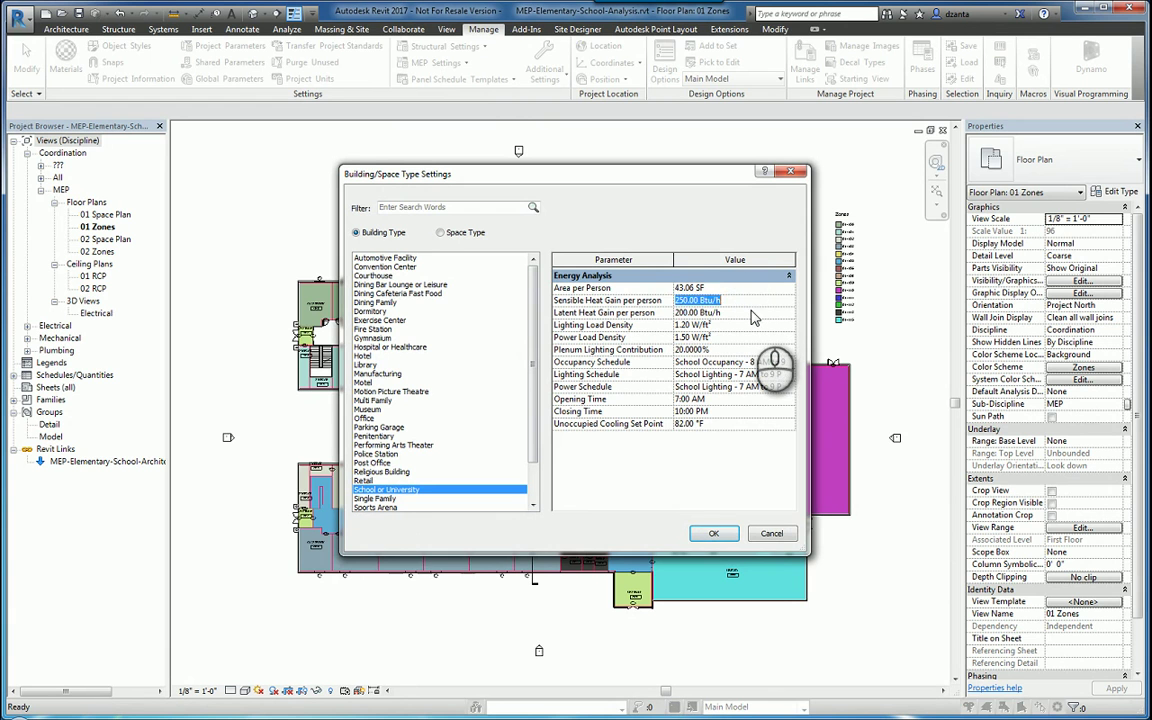
pyautogui.click(700, 312)
pyautogui.click(693, 325)
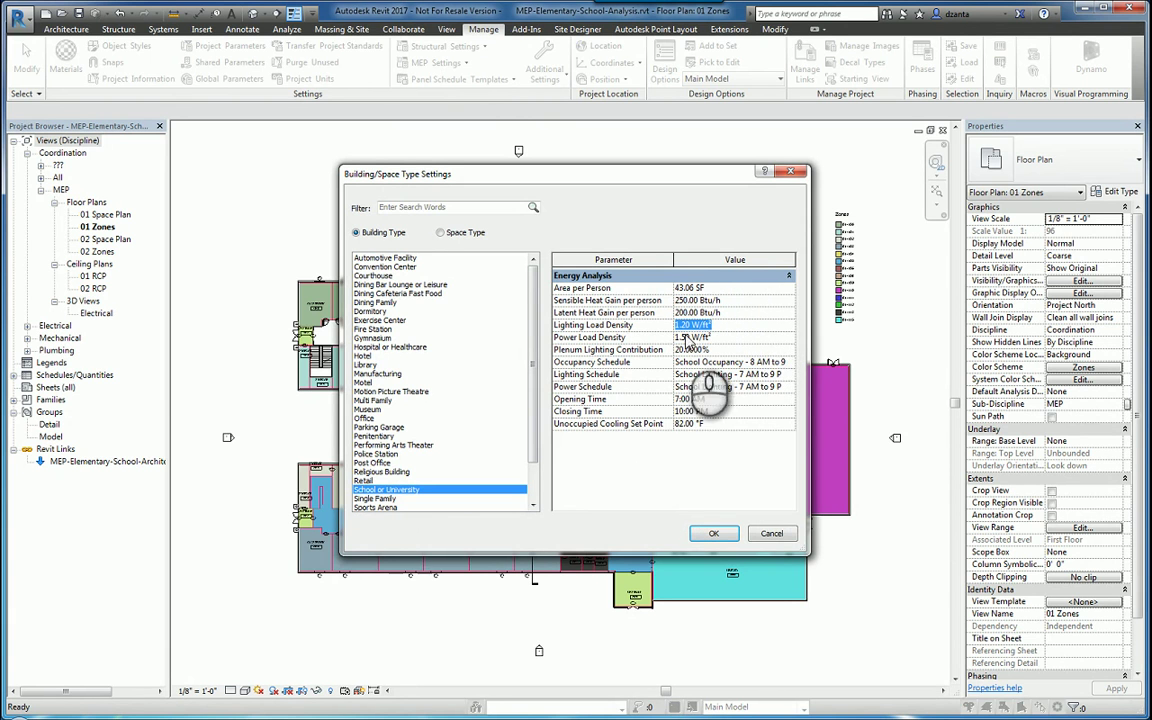
pyautogui.click(790, 363)
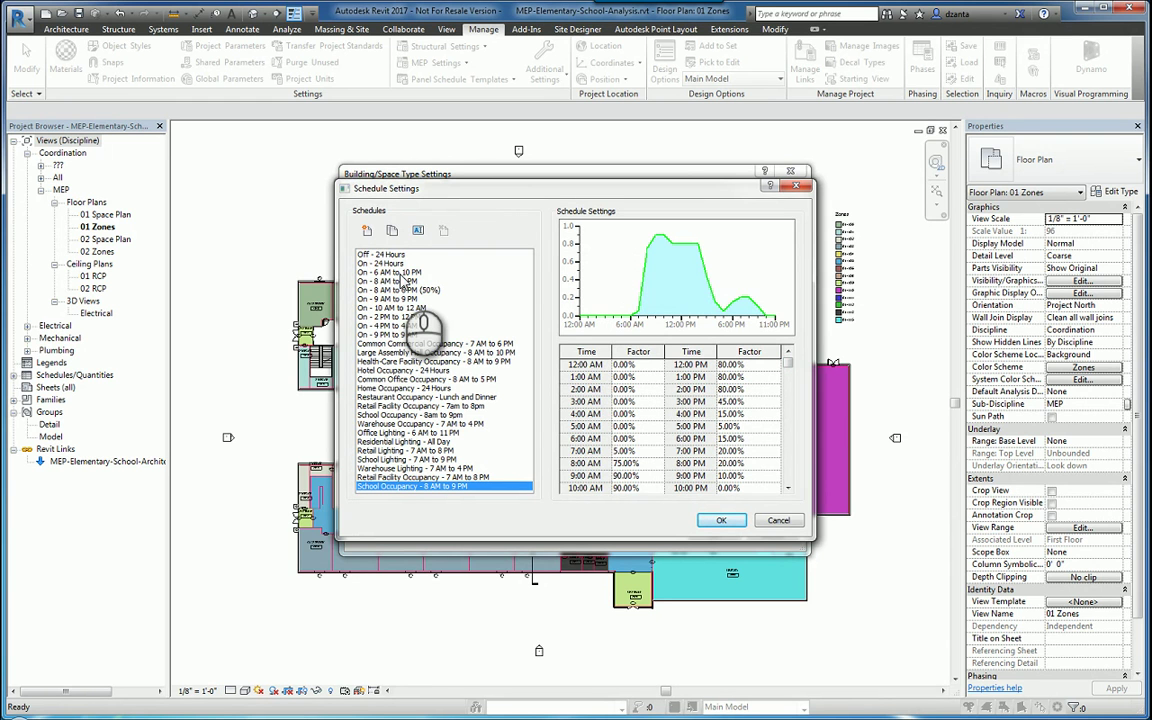
# - Close the School Occupancy schedule, check the lighting schedule, and exit Building/Space Type Settings unchanged
pyautogui.click(720, 520)
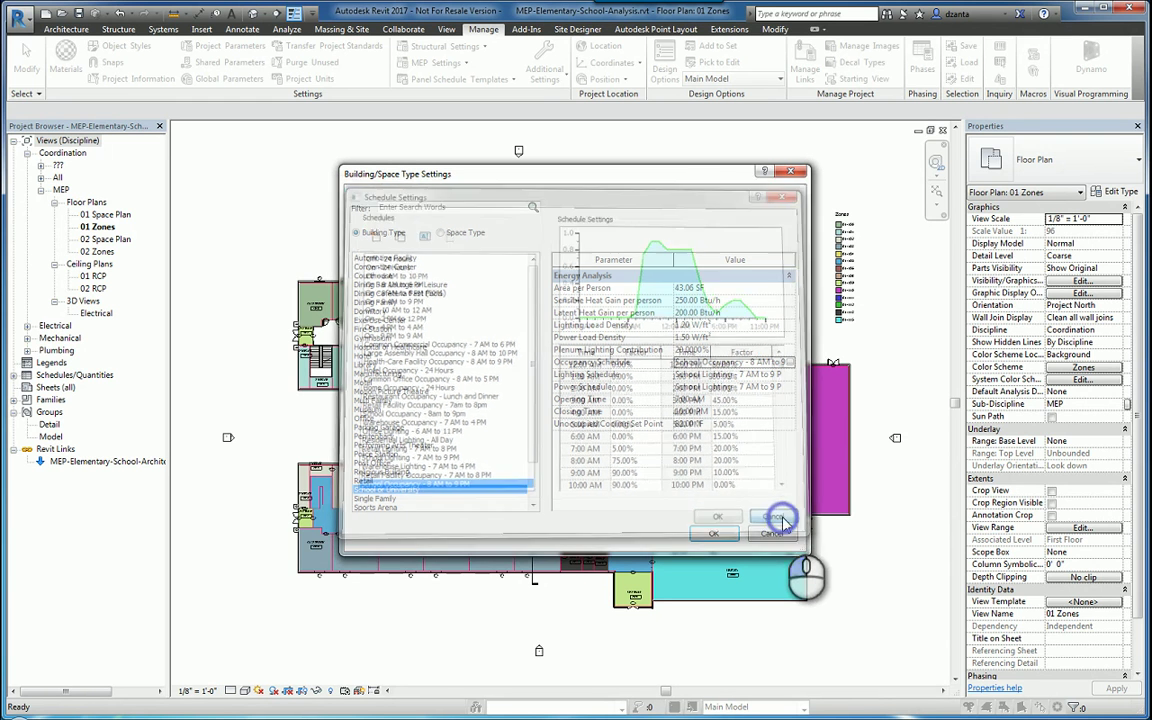
pyautogui.click(788, 374)
pyautogui.click(789, 374)
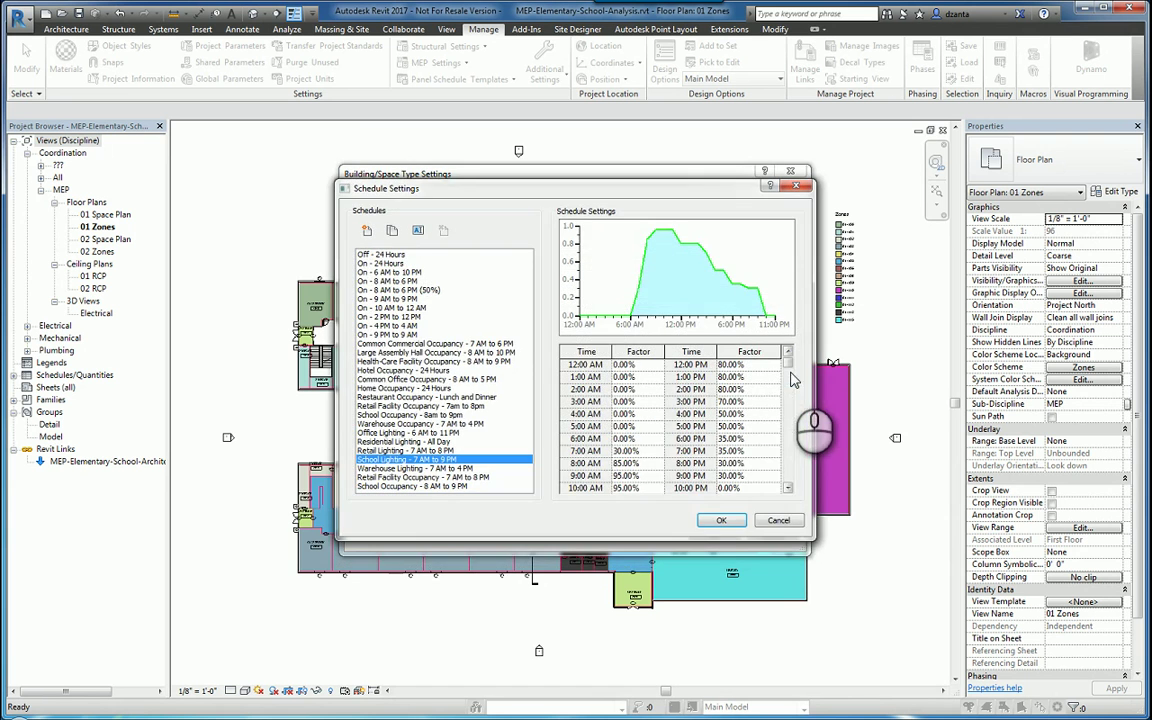
pyautogui.click(778, 520)
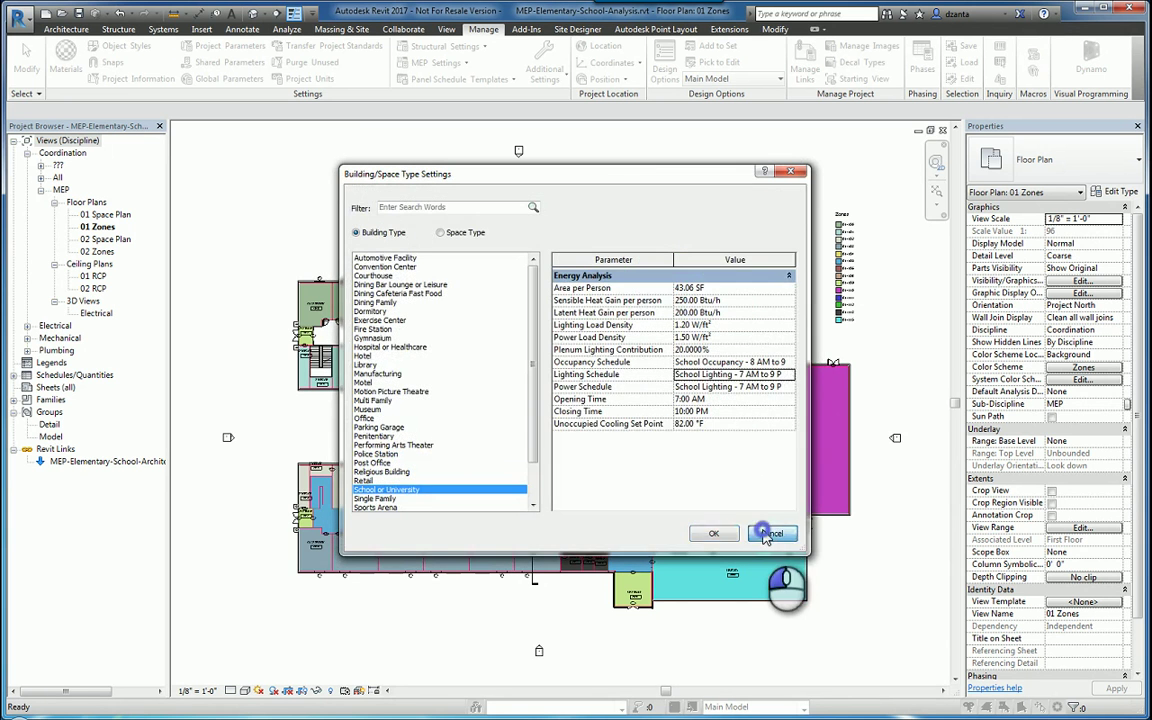
pyautogui.click(766, 524)
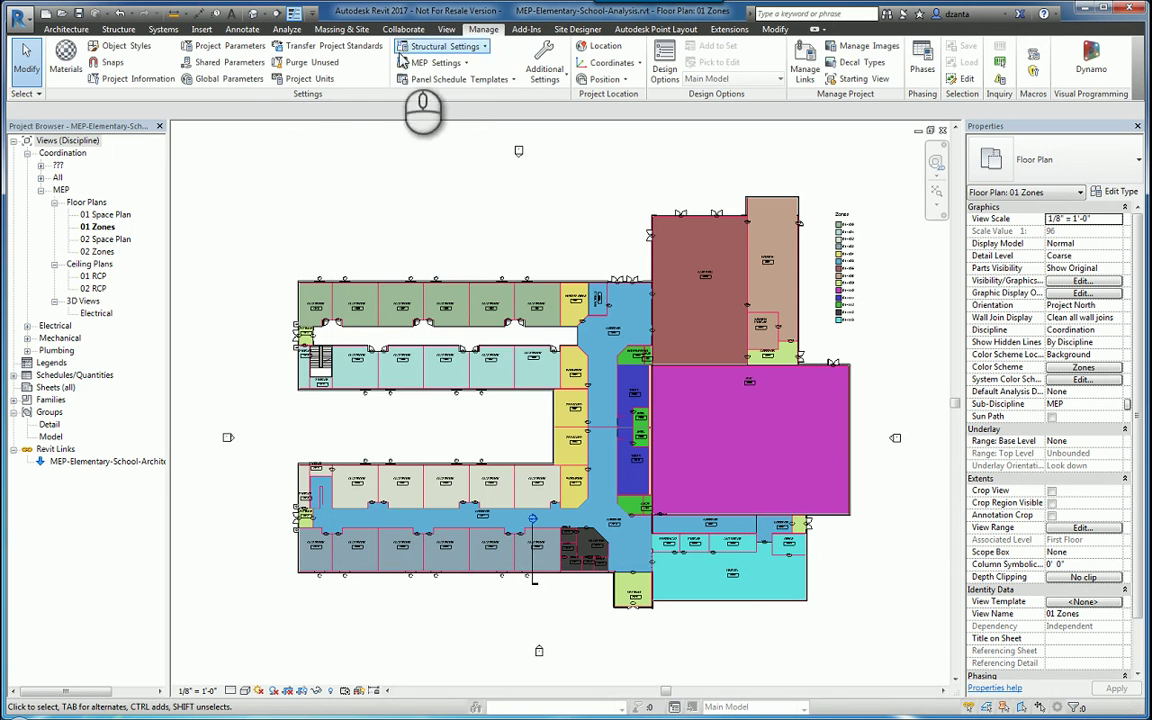
# - Reopen the Heating and Cooling Loads dialog from the Analyze tab
pyautogui.click(287, 29)
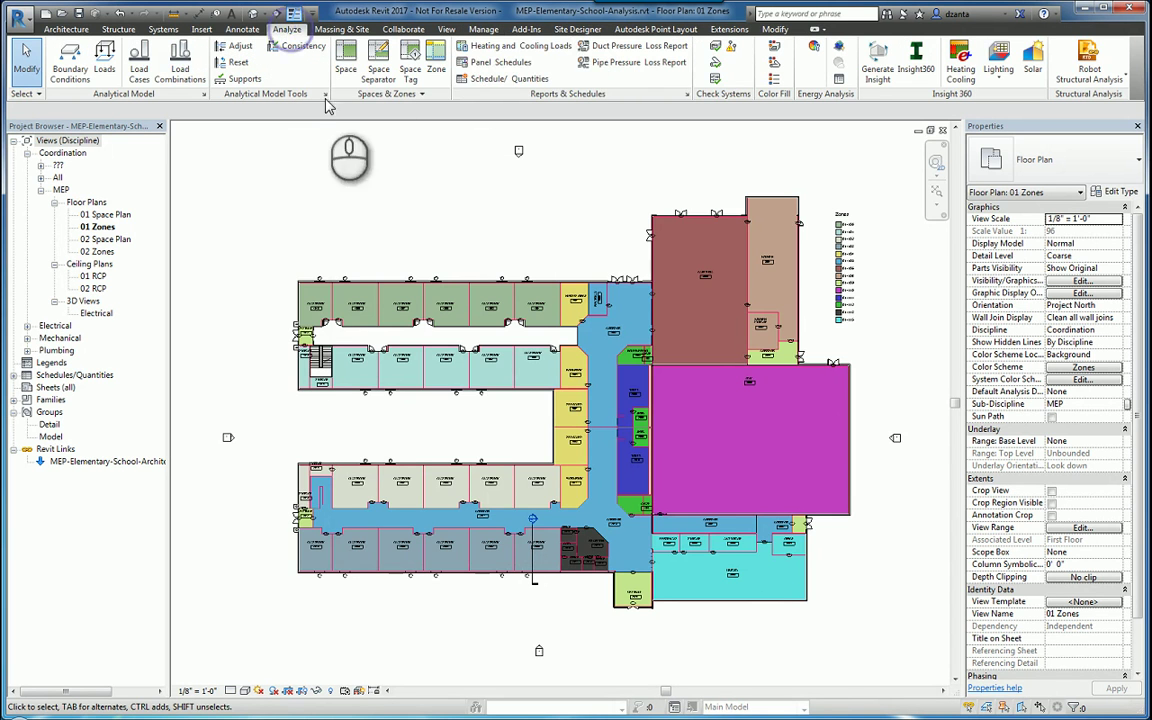
pyautogui.click(502, 46)
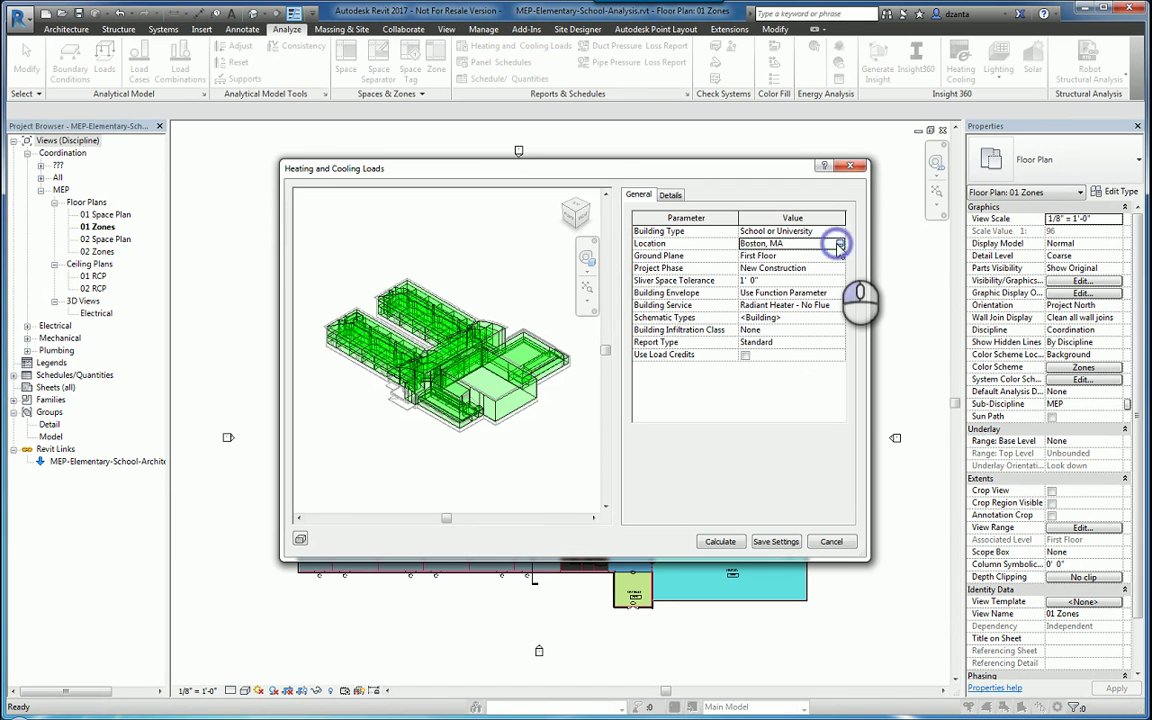
# - In Location Weather and Site, enlarge the window and replace the Boston, MA address with Singapore
pyautogui.click(840, 244)
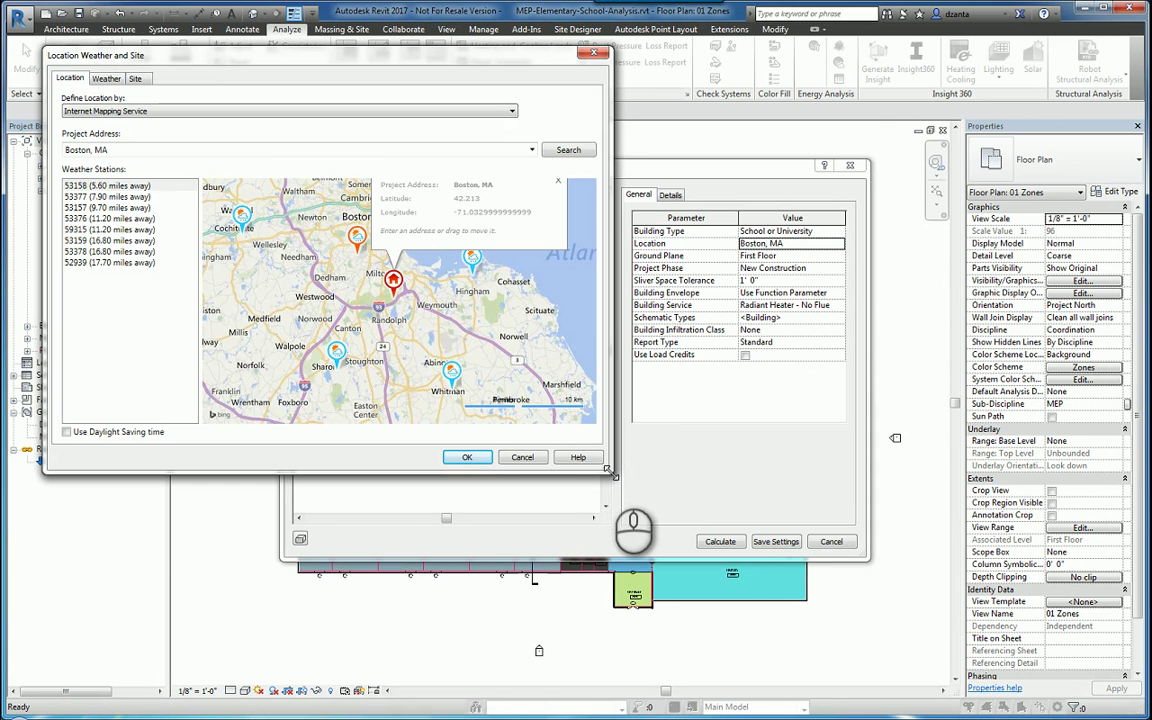
pyautogui.moveTo(607, 476); pyautogui.dragTo(868, 587)
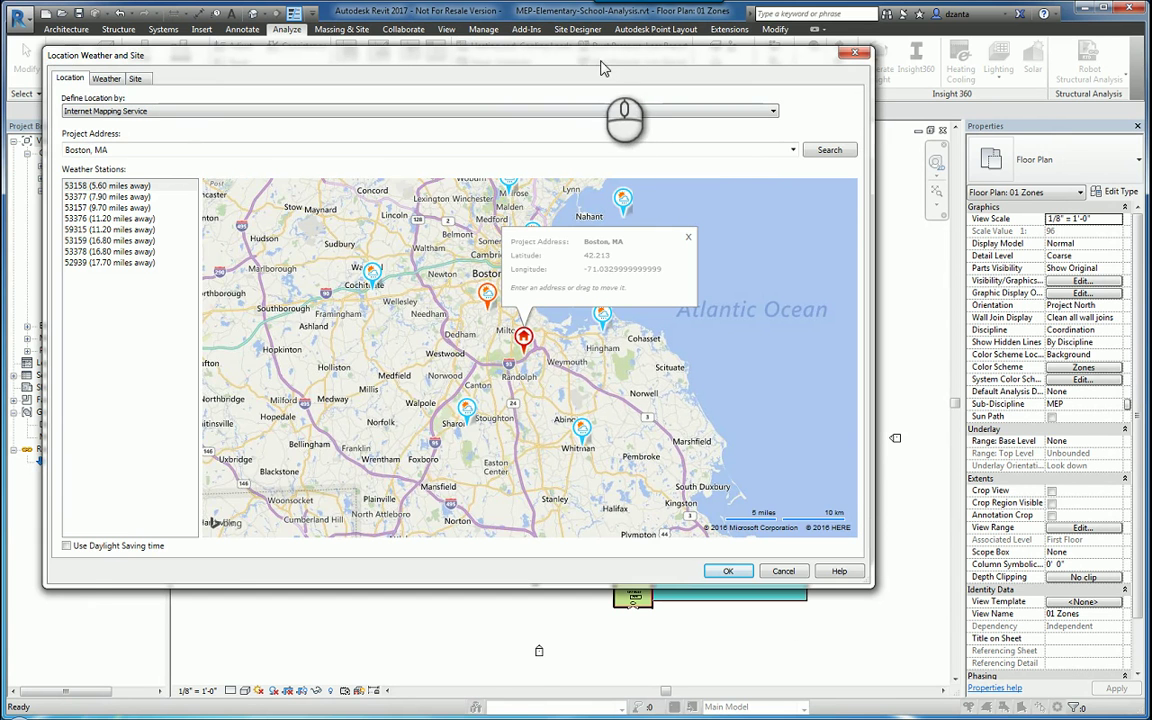
pyautogui.moveTo(591, 51); pyautogui.dragTo(735, 110)
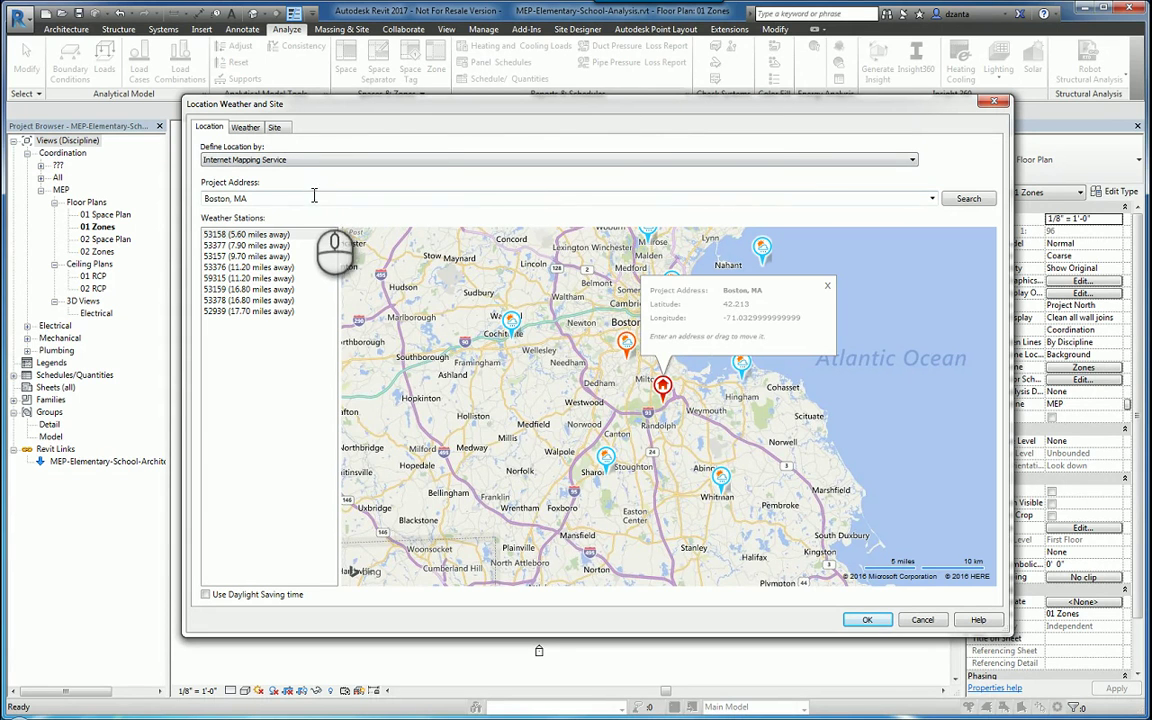
pyautogui.moveTo(305, 197); pyautogui.dragTo(210, 204)
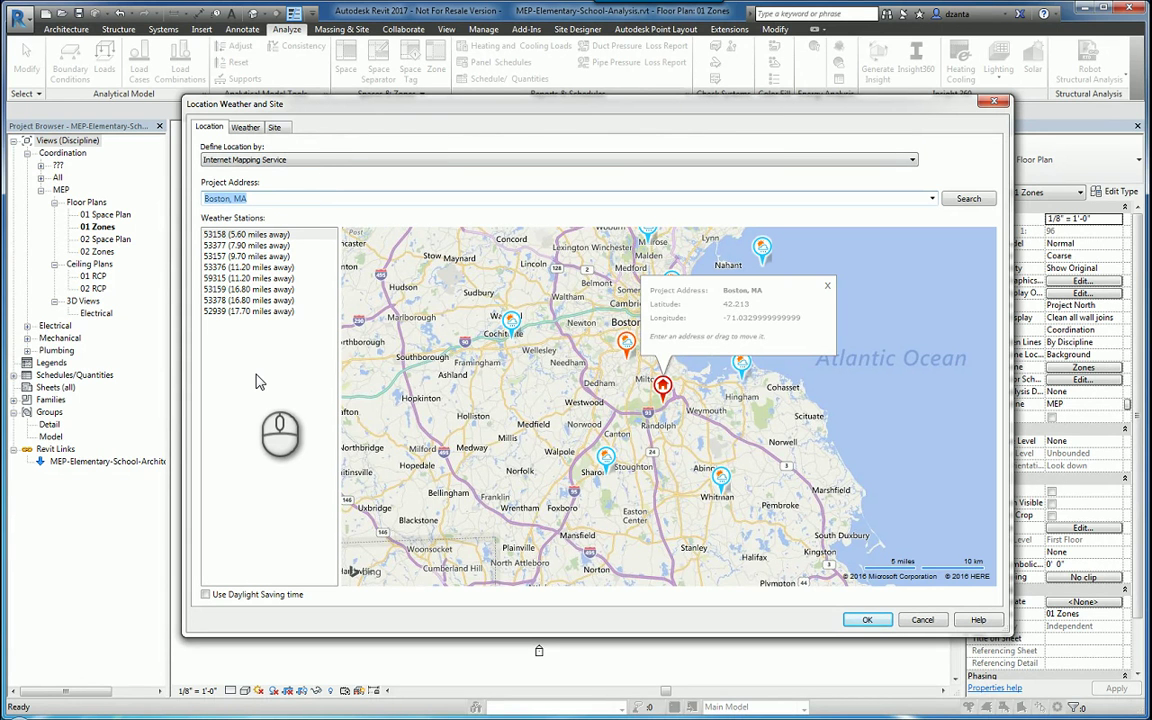
pyautogui.press('Return')
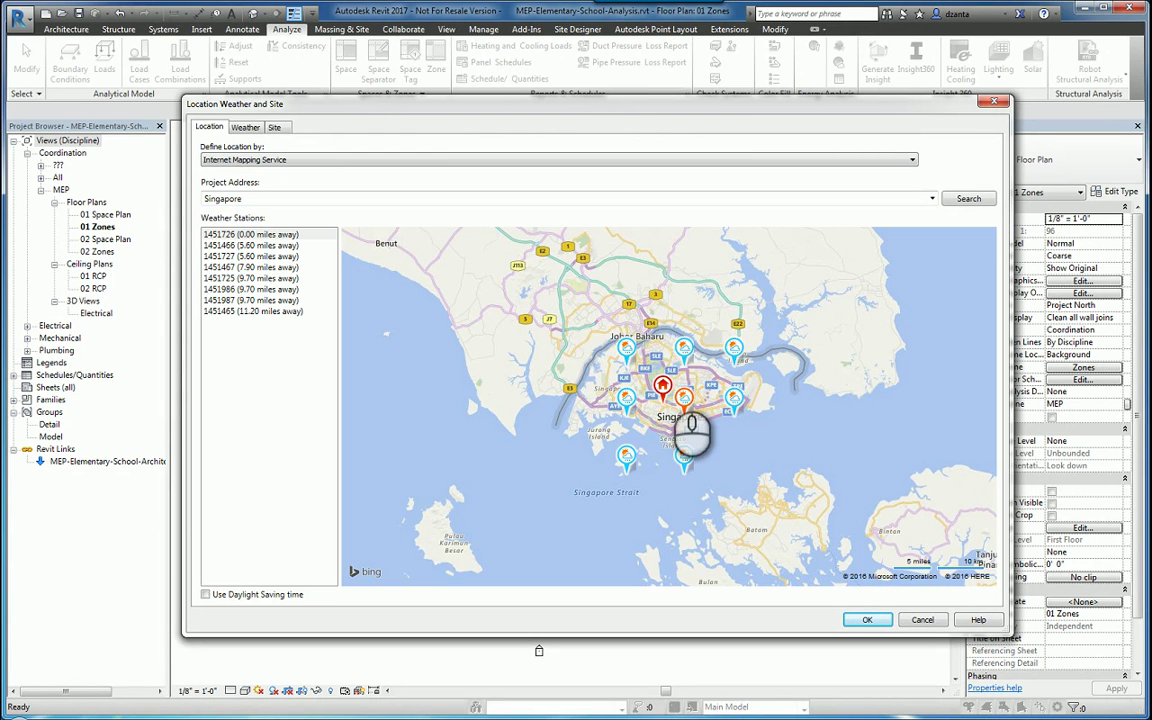
# - Pan the map to central Singapore, drop the project pin near Bukit Timah Road, and zoom out
pyautogui.scroll(4, 683, 395)
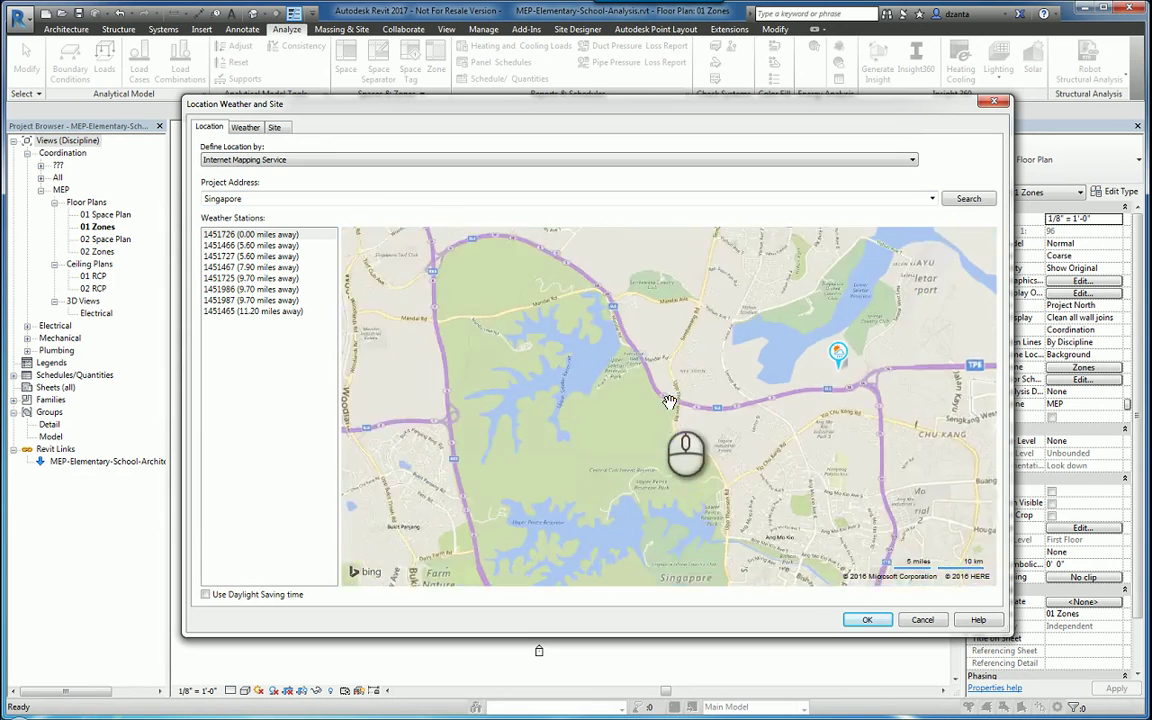
pyautogui.moveTo(688, 458); pyautogui.dragTo(668, 326)
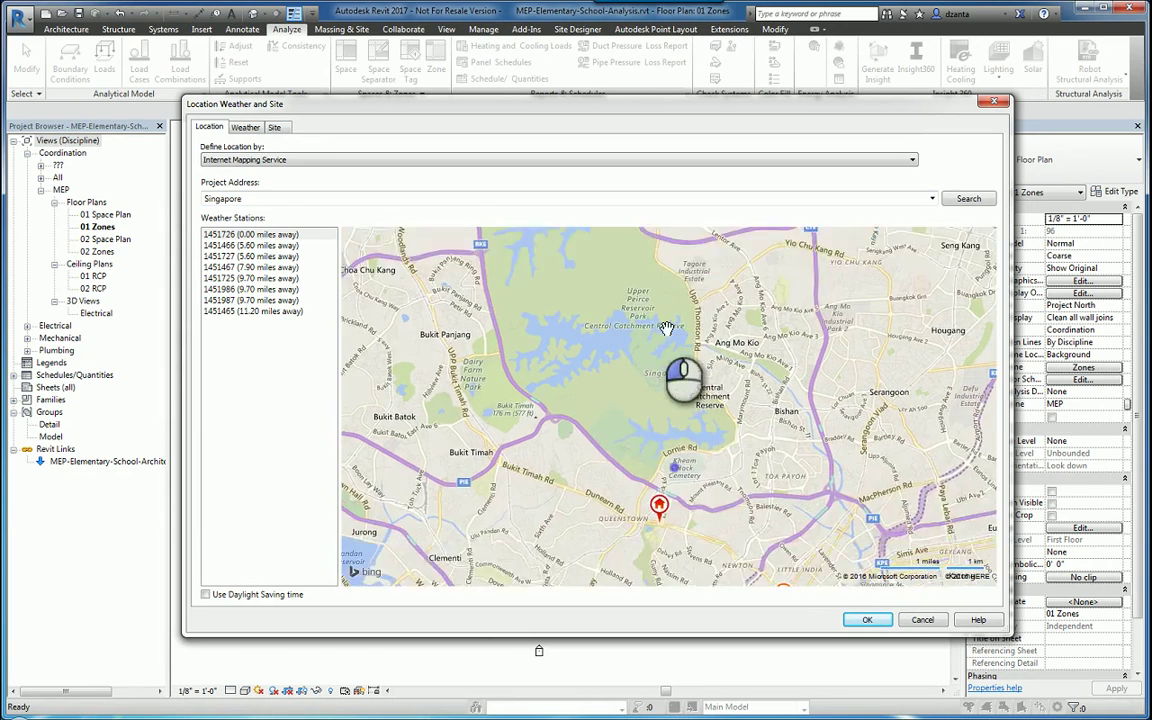
pyautogui.moveTo(701, 416); pyautogui.dragTo(700, 391)
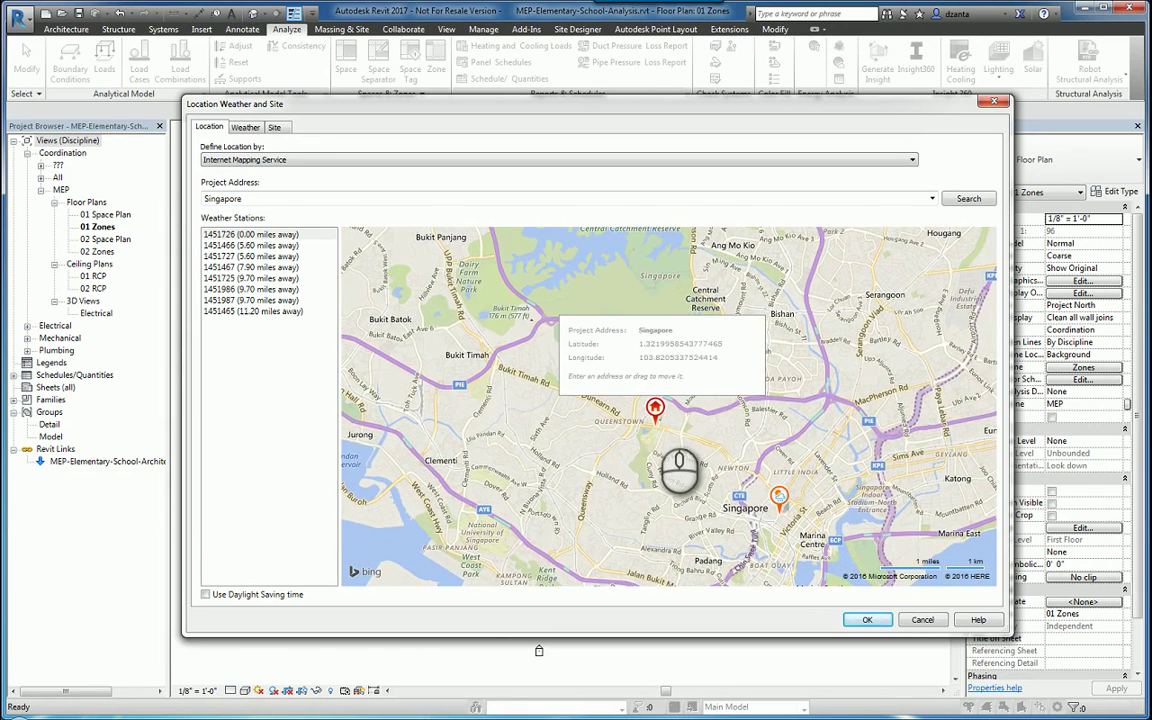
pyautogui.scroll(4, 651, 436)
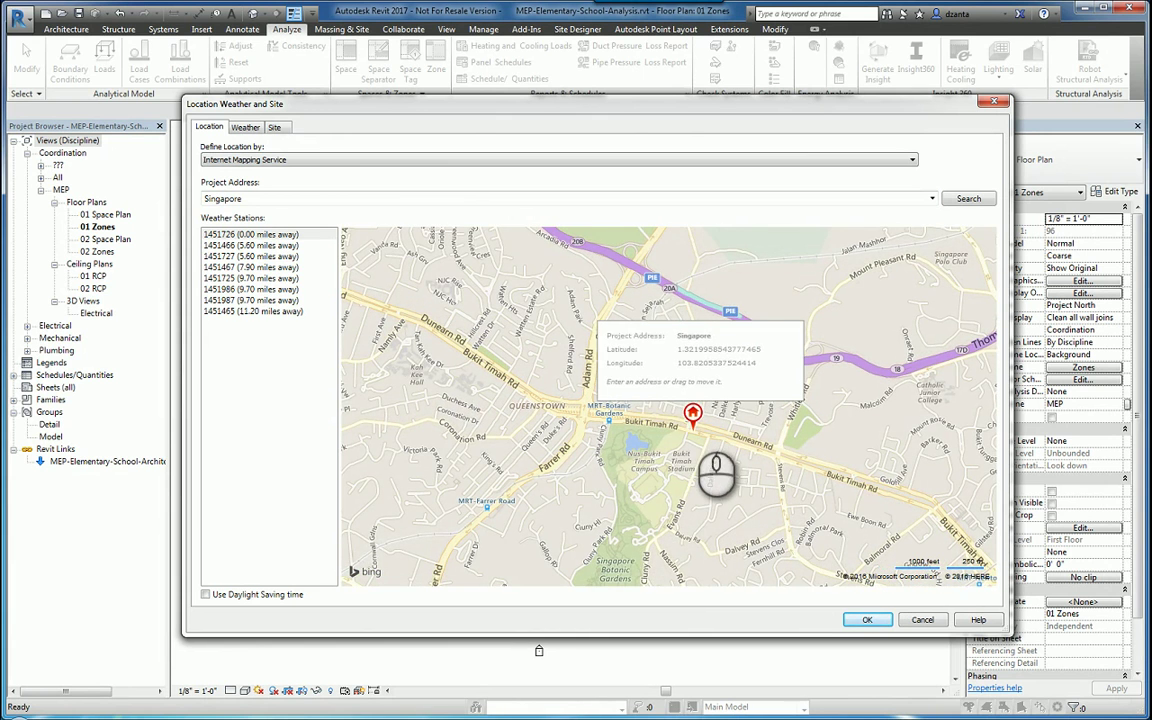
pyautogui.scroll(1, 683, 428)
pyautogui.moveTo(682, 428); pyautogui.dragTo(690, 432)
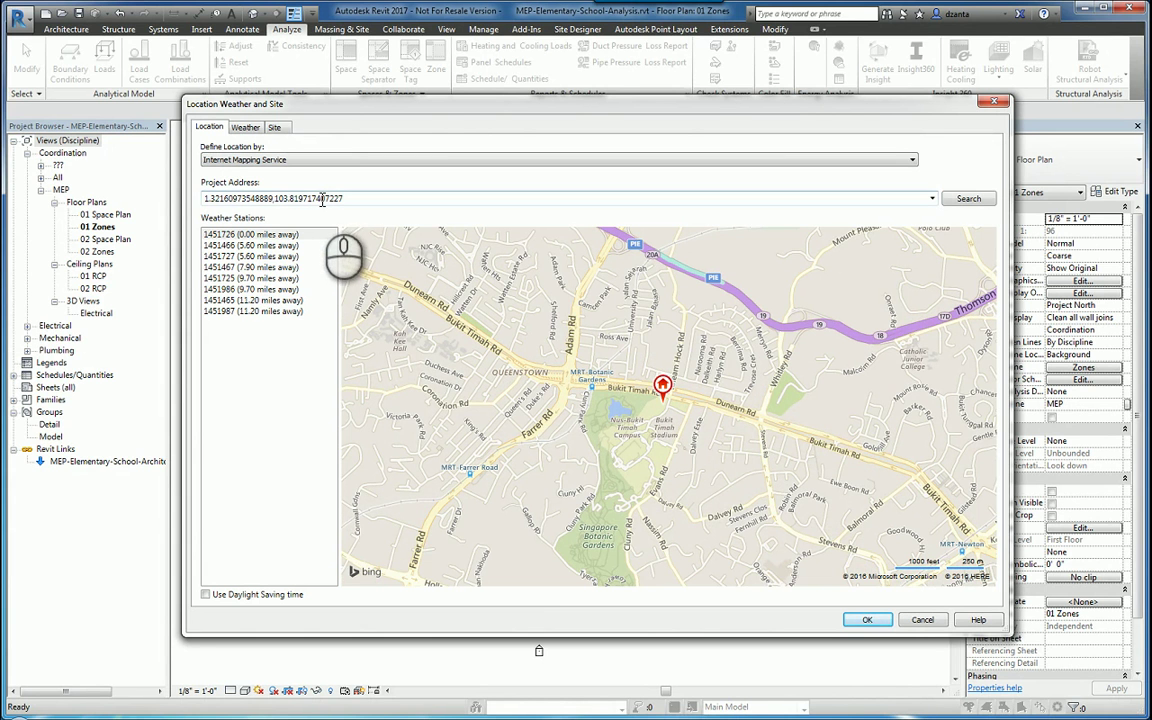
pyautogui.scroll(-1, 684, 416)
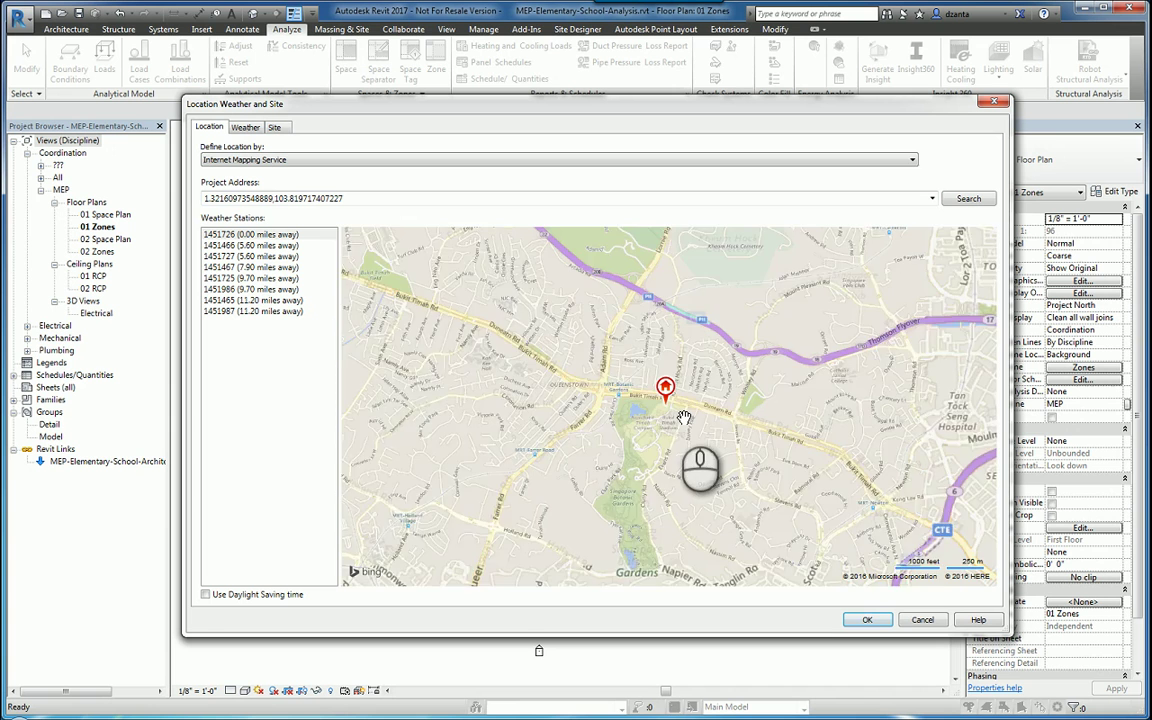
pyautogui.scroll(-1, 684, 416)
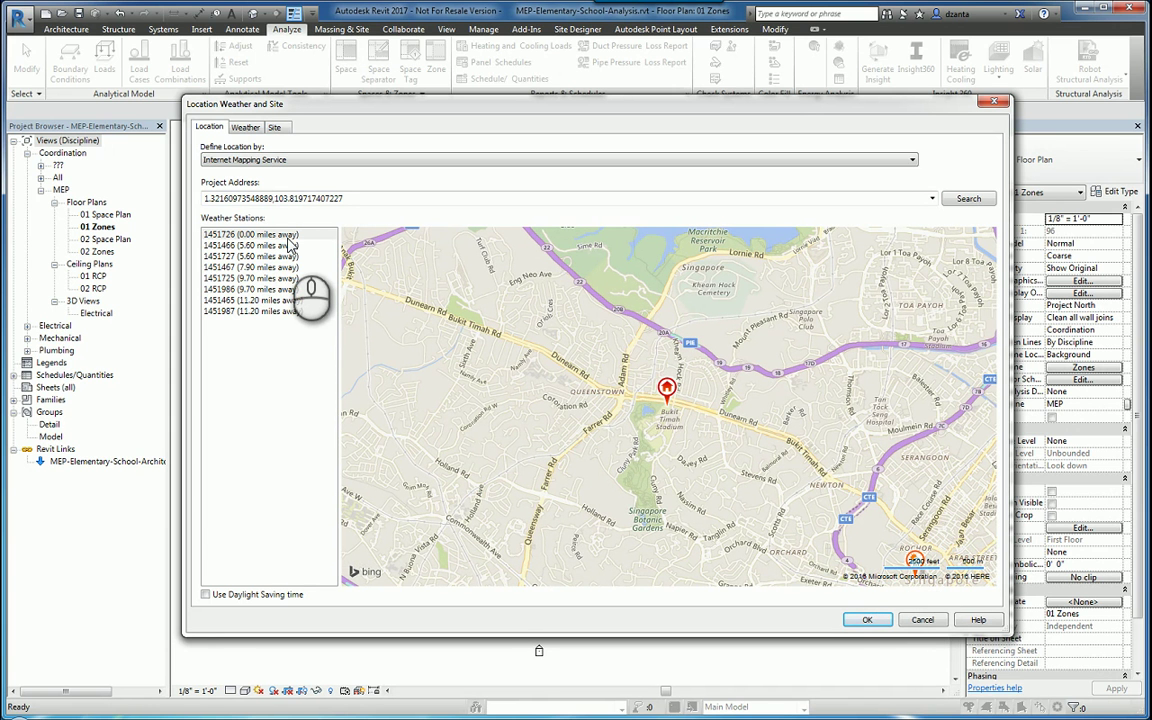
# - Confirm the Singapore location, then on the Details tab expand Default and select 6019 Plenum
pyautogui.click(867, 620)
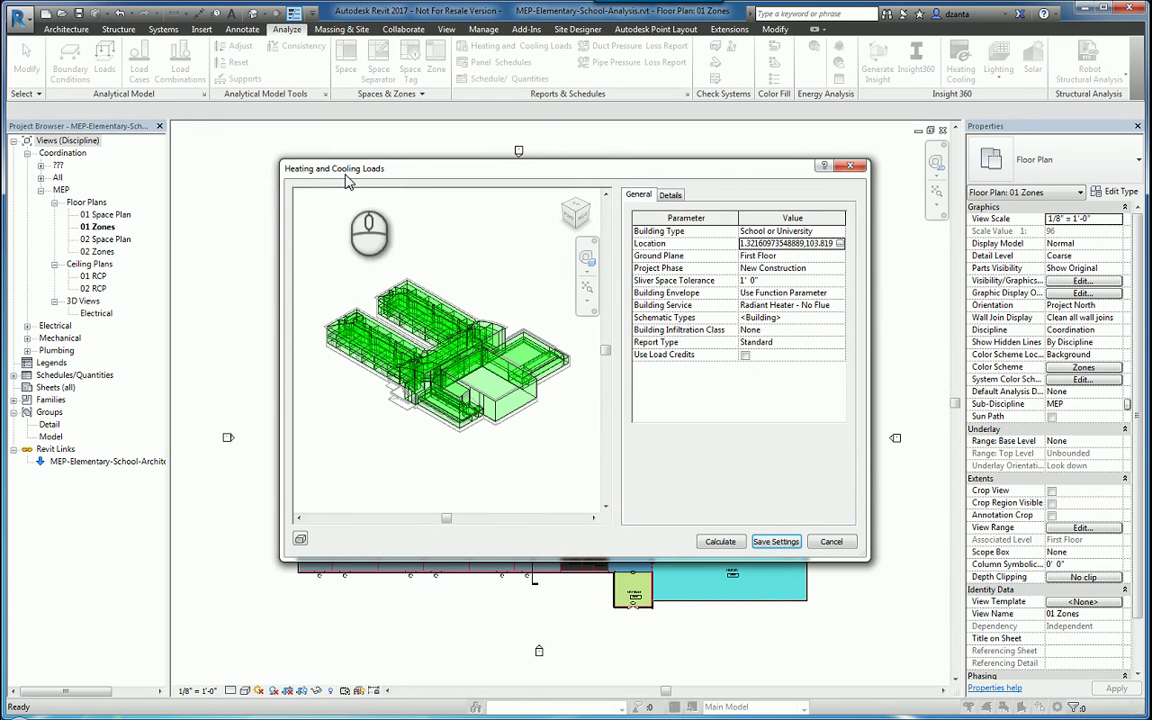
pyautogui.click(671, 195)
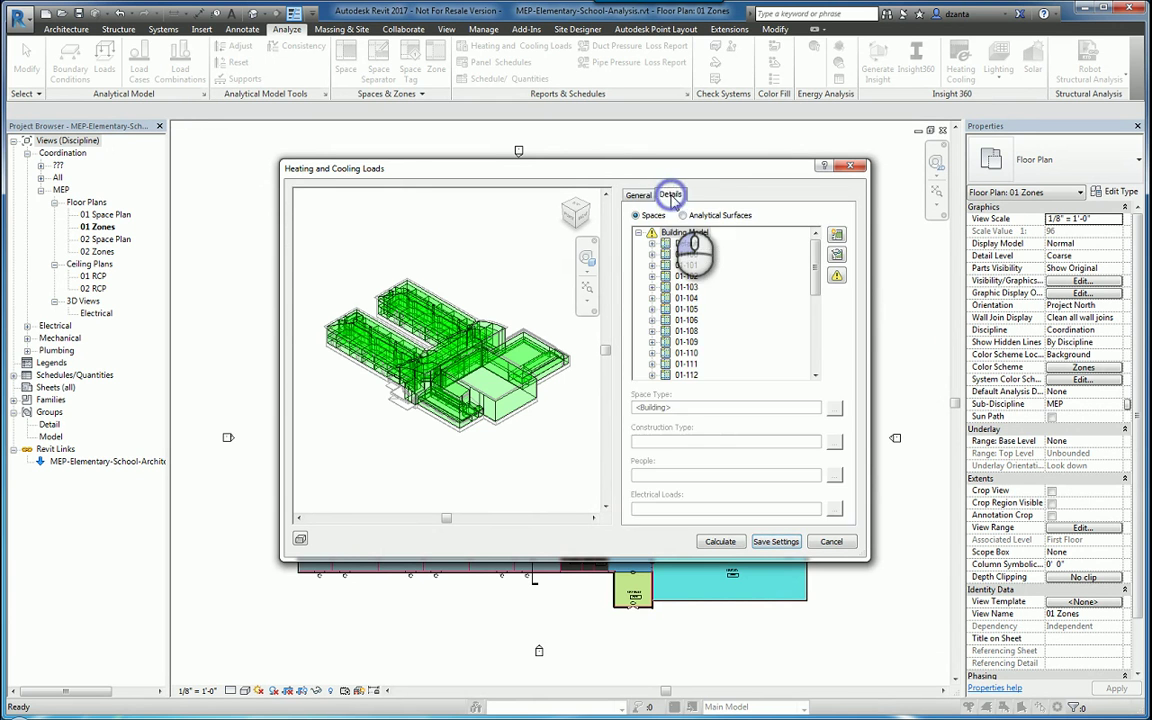
pyautogui.click(651, 244)
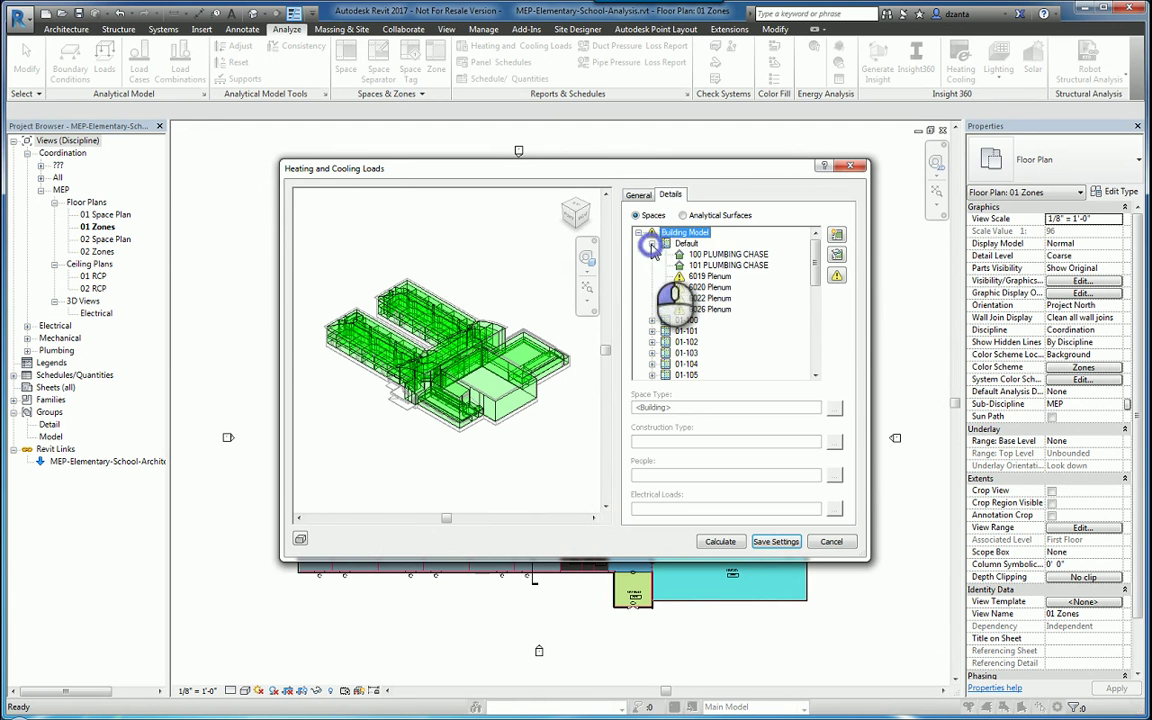
pyautogui.click(720, 278)
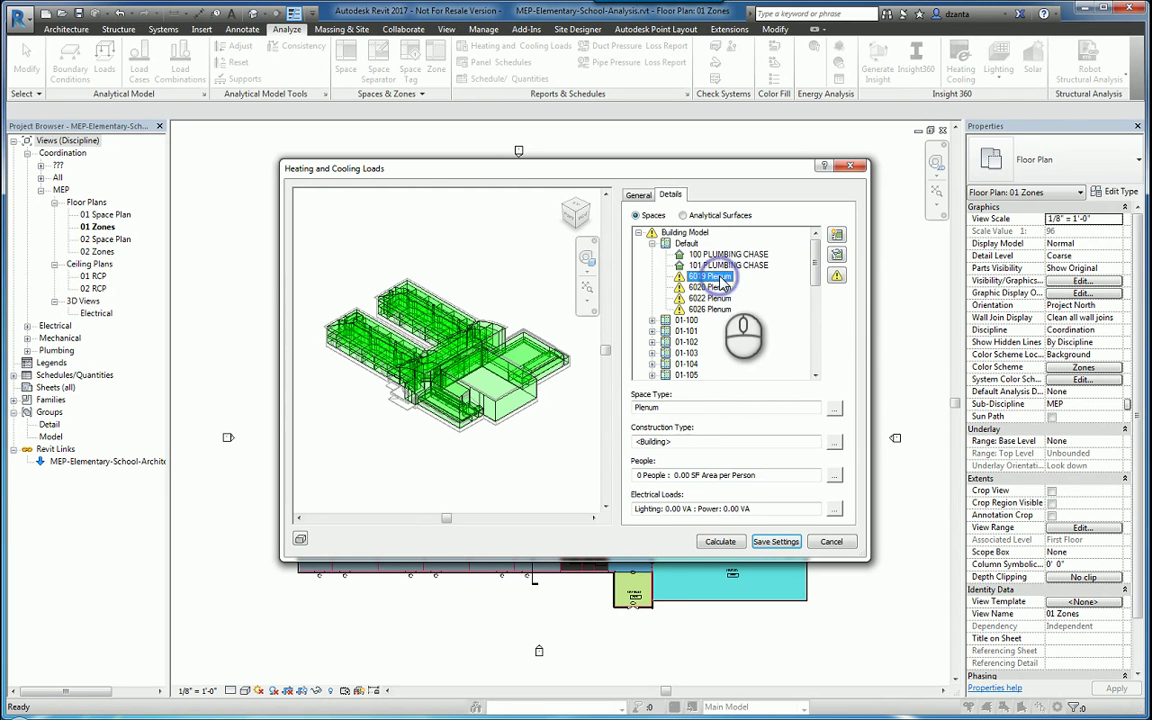
# - Turn on Isolate and Highlight in the preview, then inspect 6026 Plenum, 1505 CLASSROOM and 6019 Plenum
pyautogui.click(837, 259)
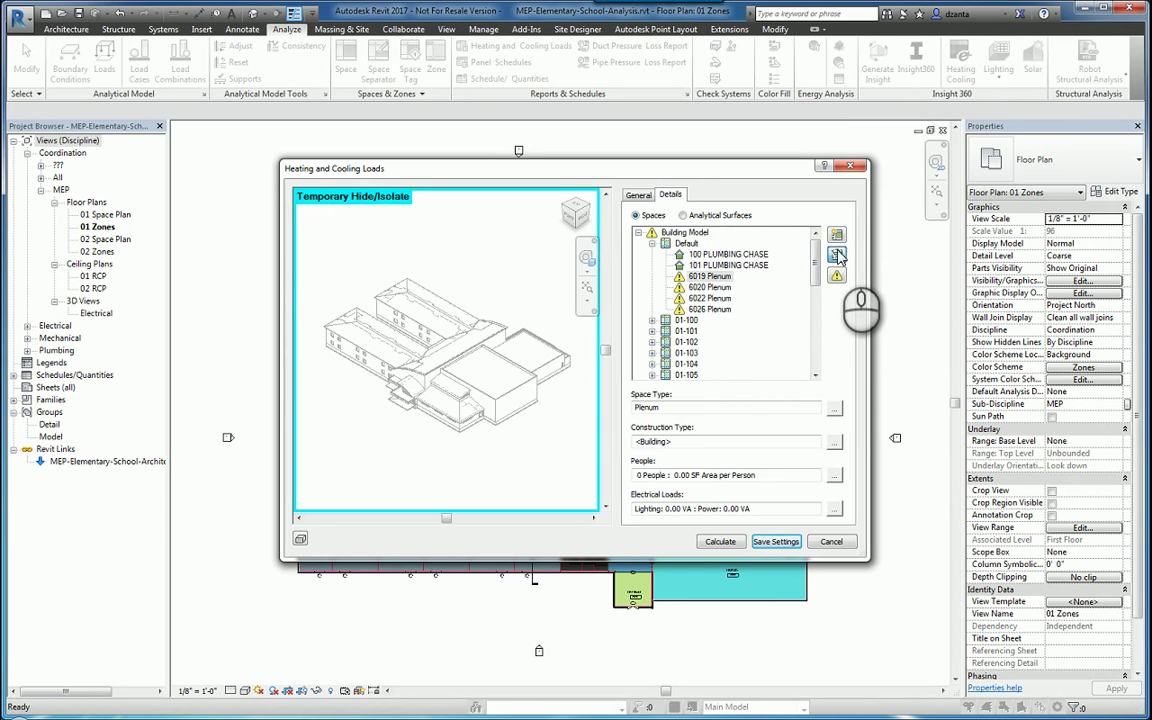
pyautogui.click(838, 238)
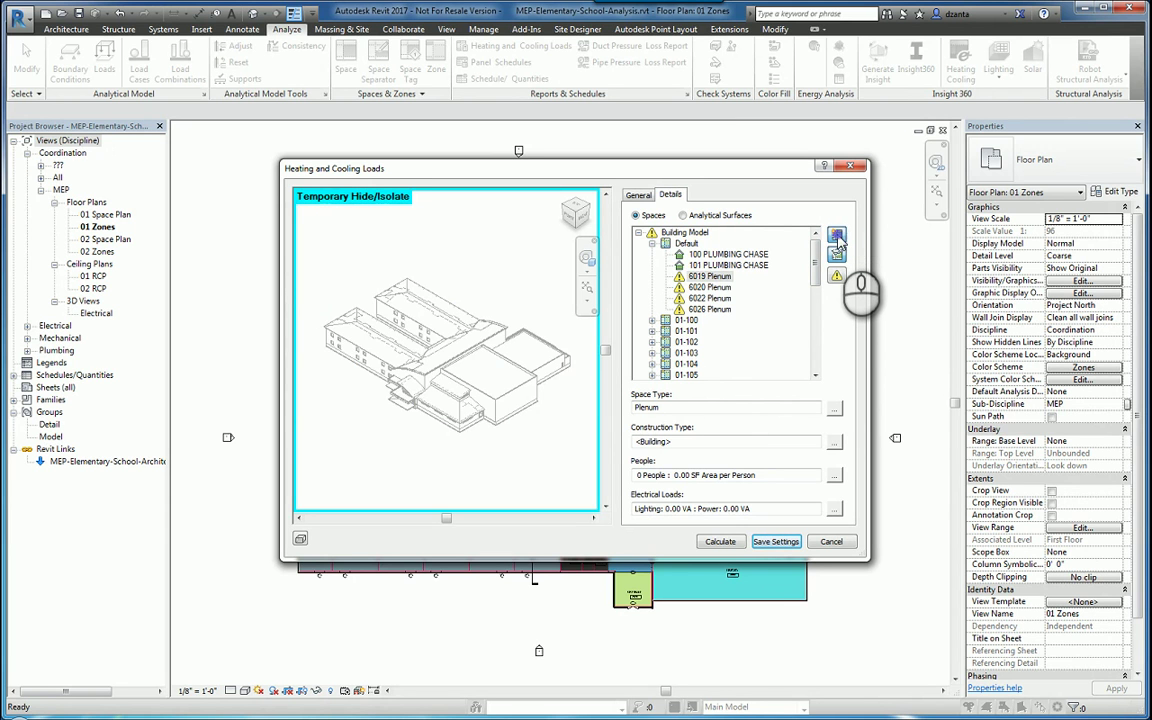
pyautogui.click(709, 309)
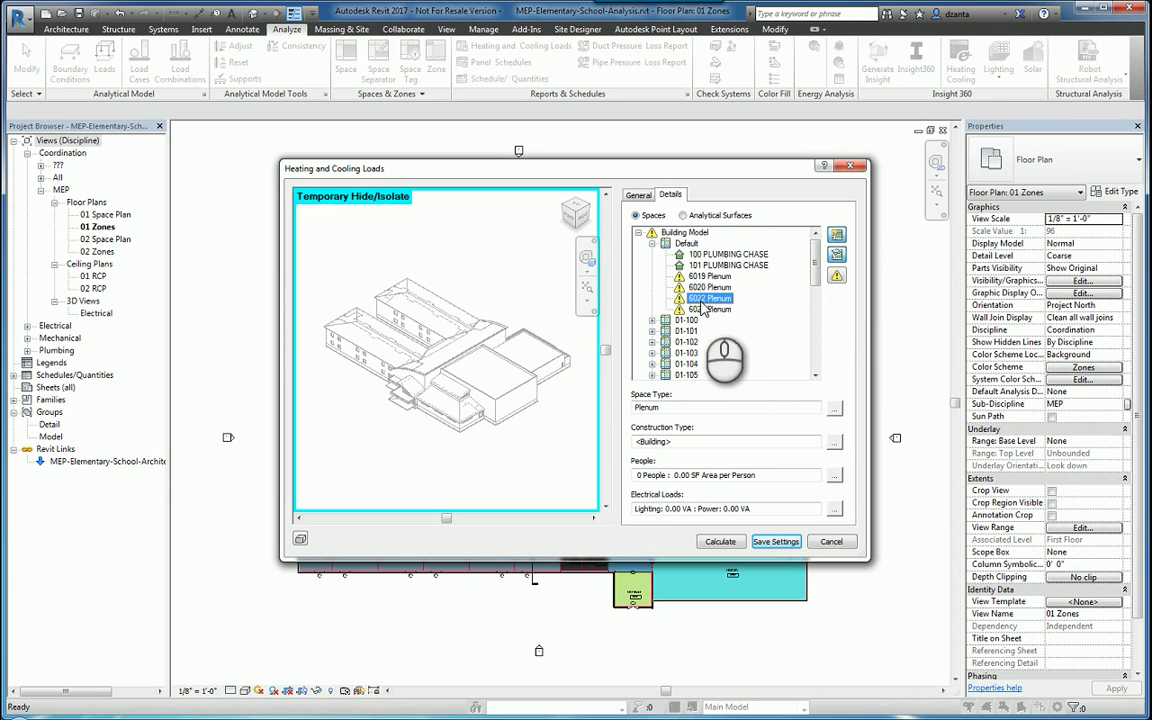
pyautogui.click(652, 320)
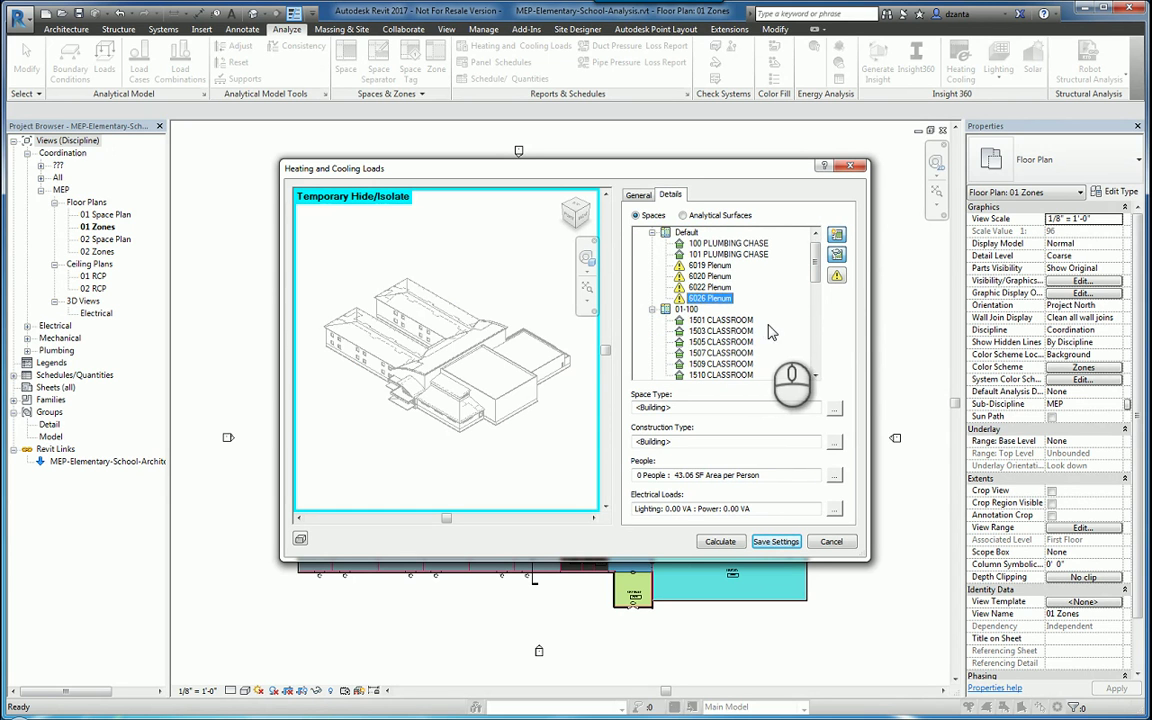
pyautogui.click(743, 342)
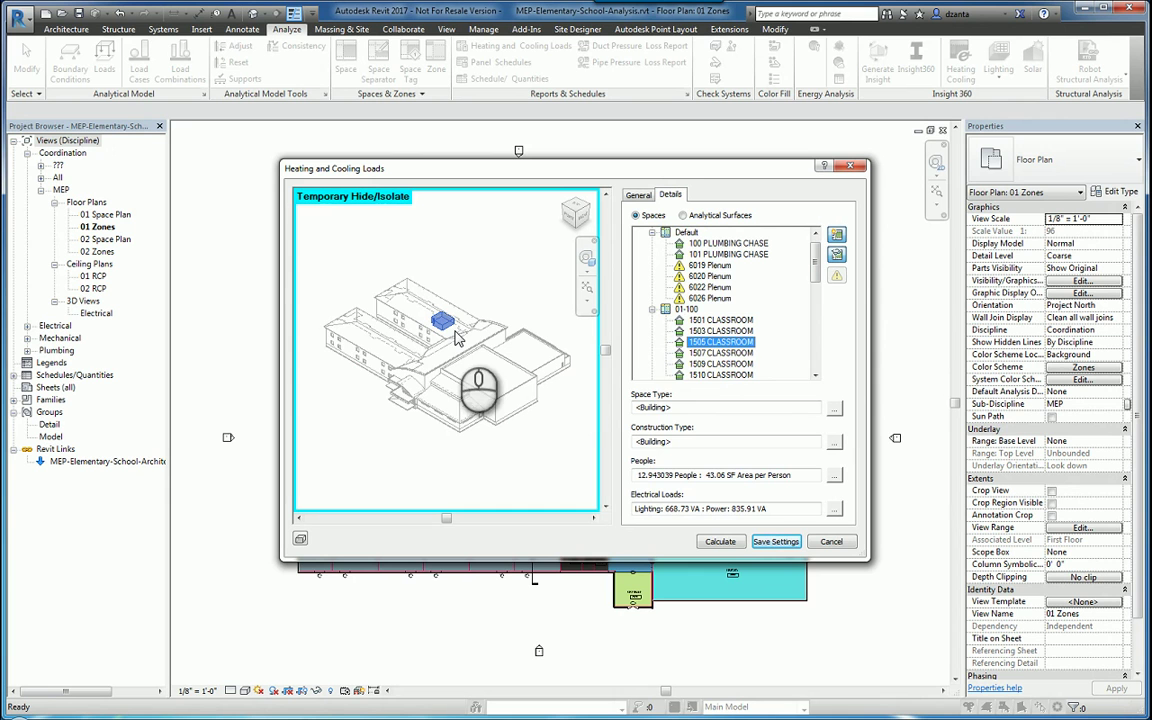
pyautogui.click(700, 266)
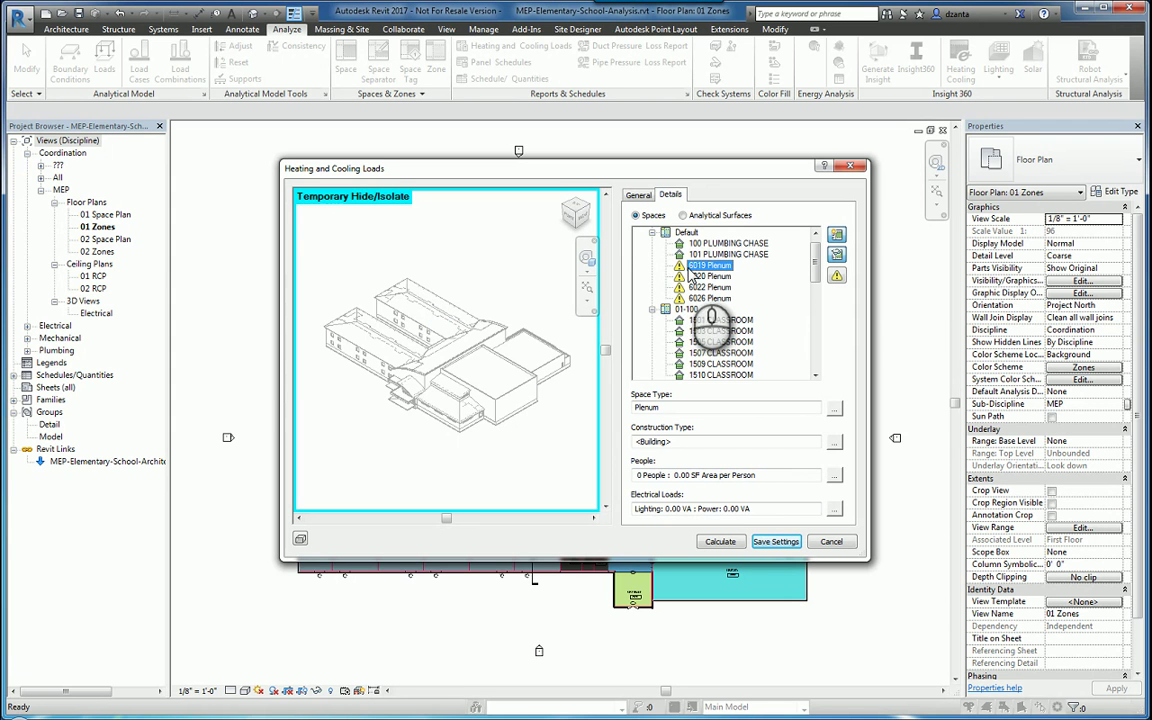
pyautogui.click(837, 277)
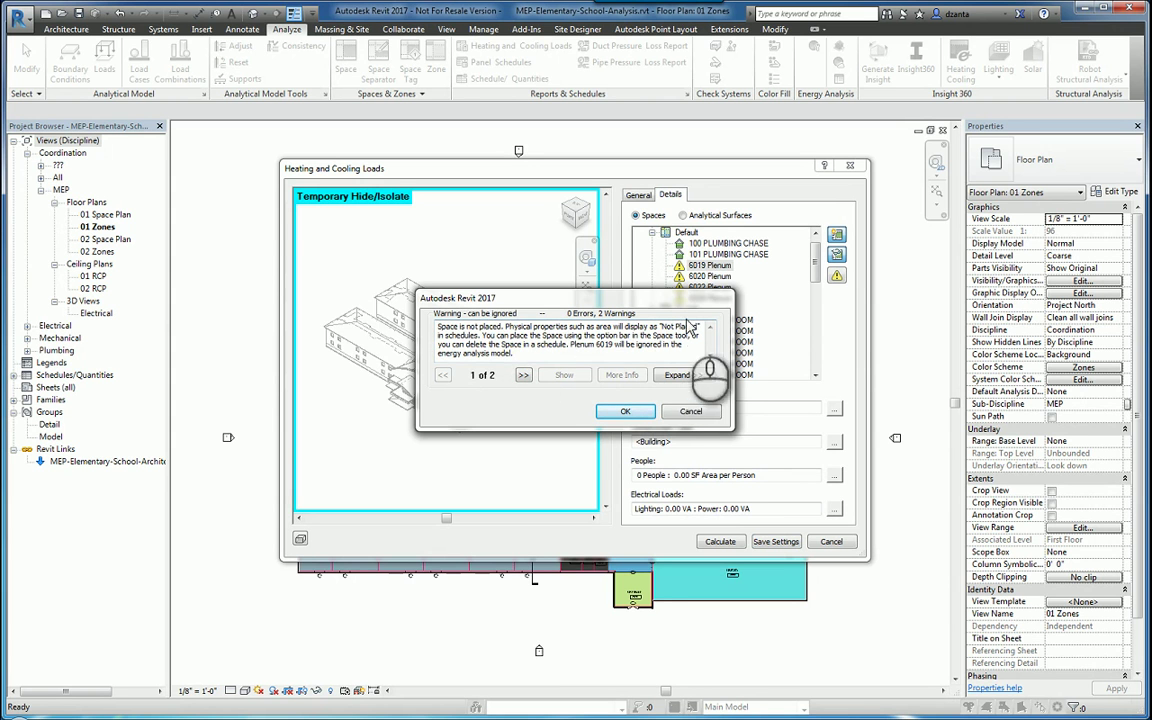
pyautogui.click(625, 411)
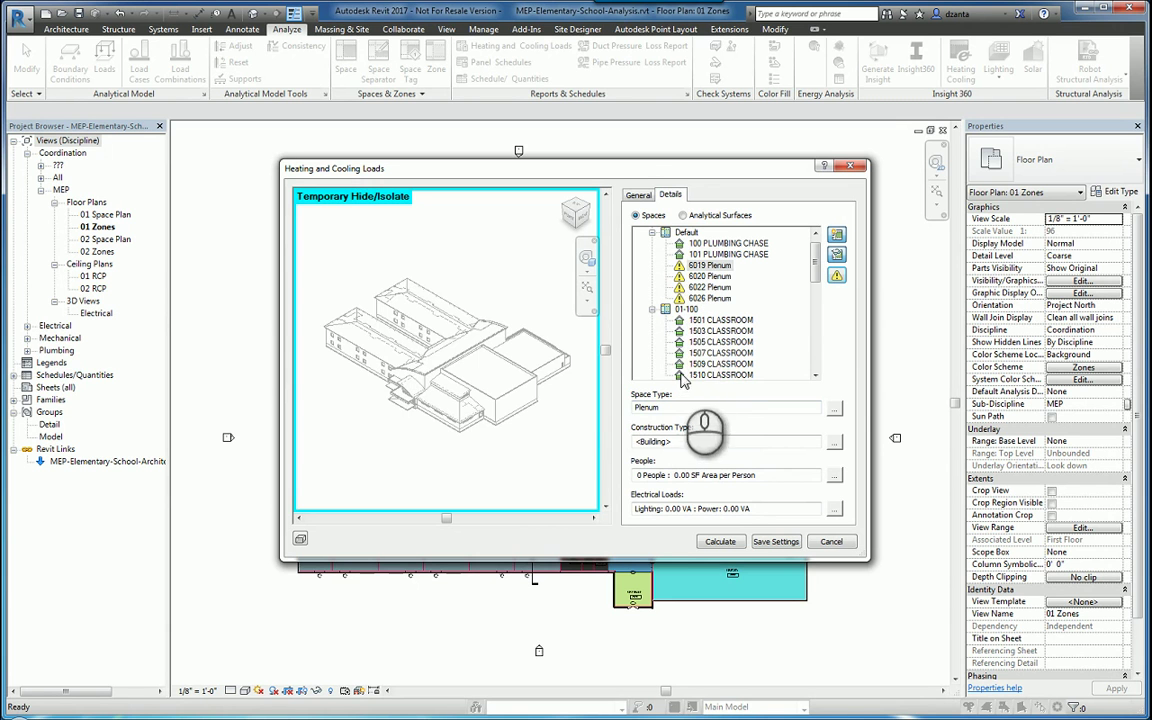
# - Review 1501 CLASSROOM's People occupancy and heat gain settings, then go back to the General tab
pyautogui.click(720, 320)
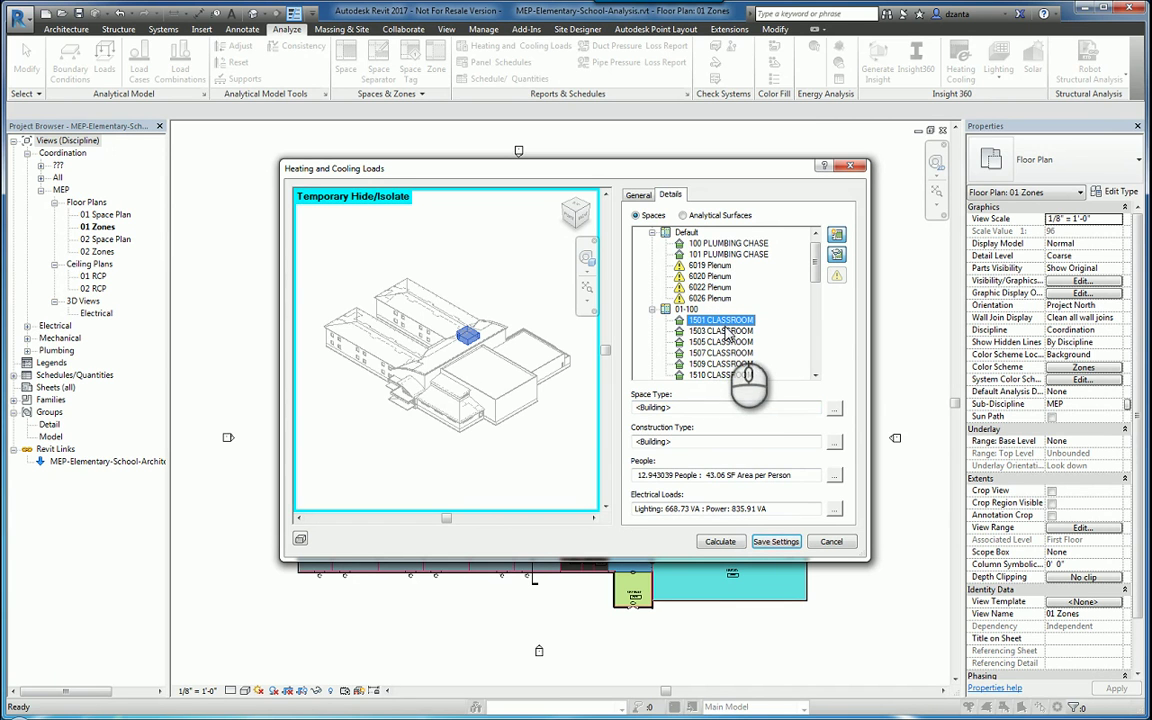
pyautogui.click(707, 410)
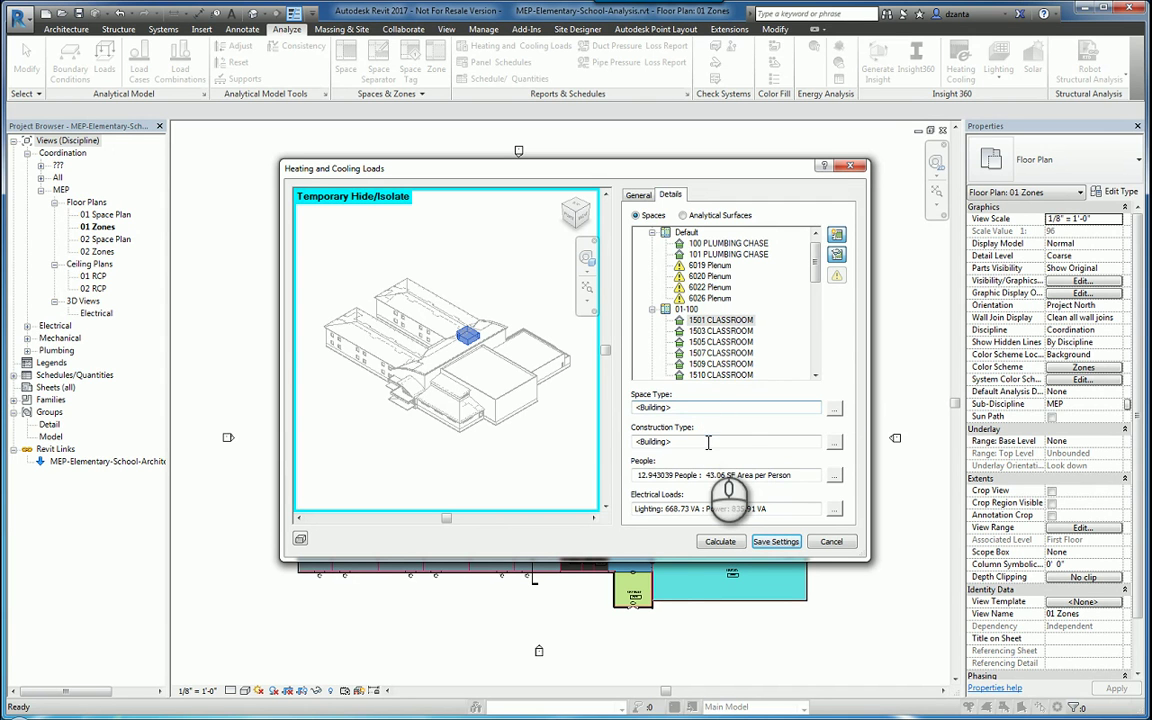
pyautogui.click(814, 474)
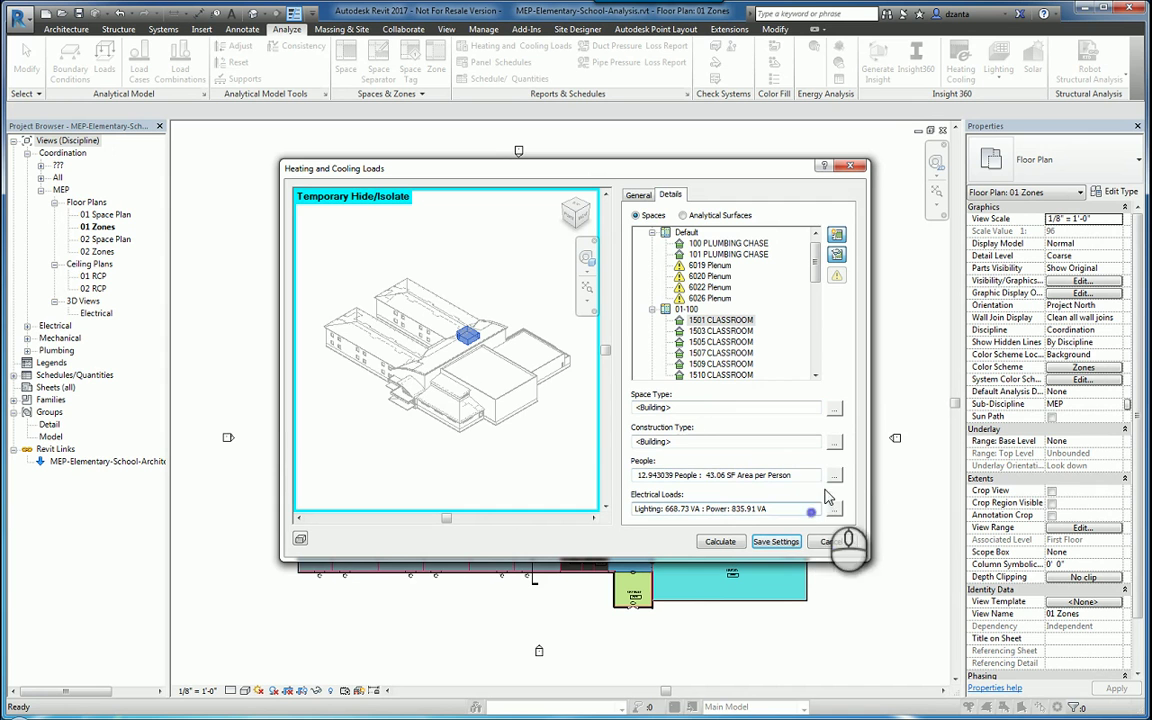
pyautogui.click(835, 477)
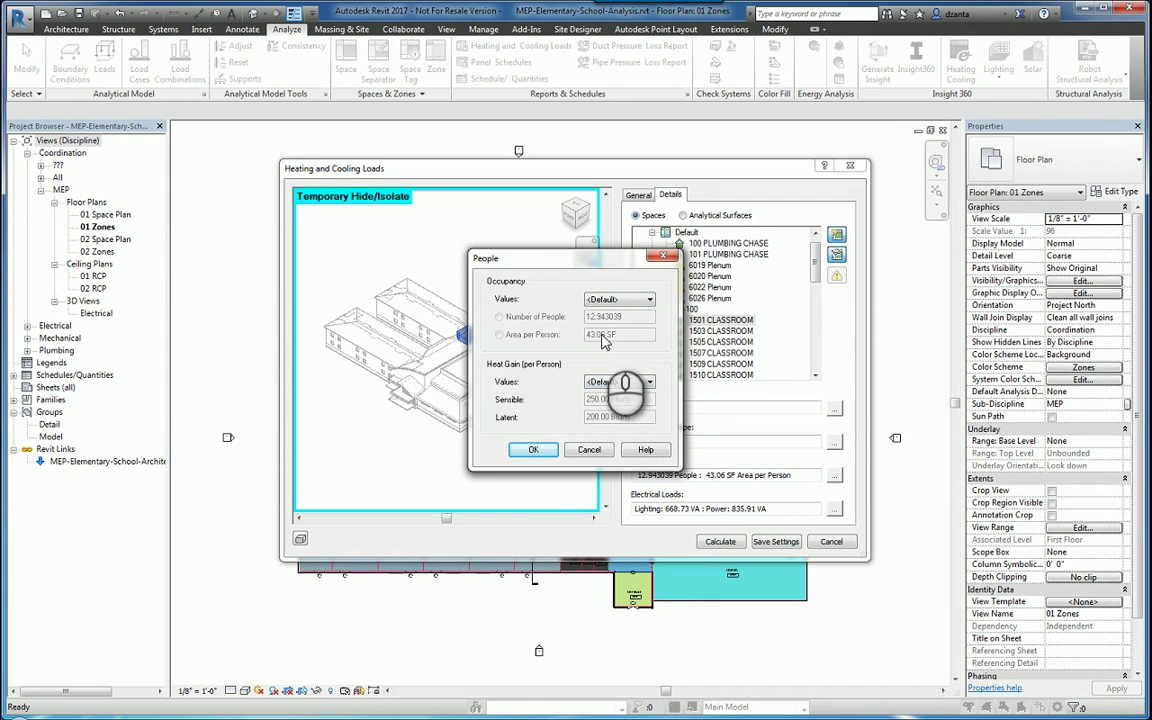
pyautogui.click(533, 449)
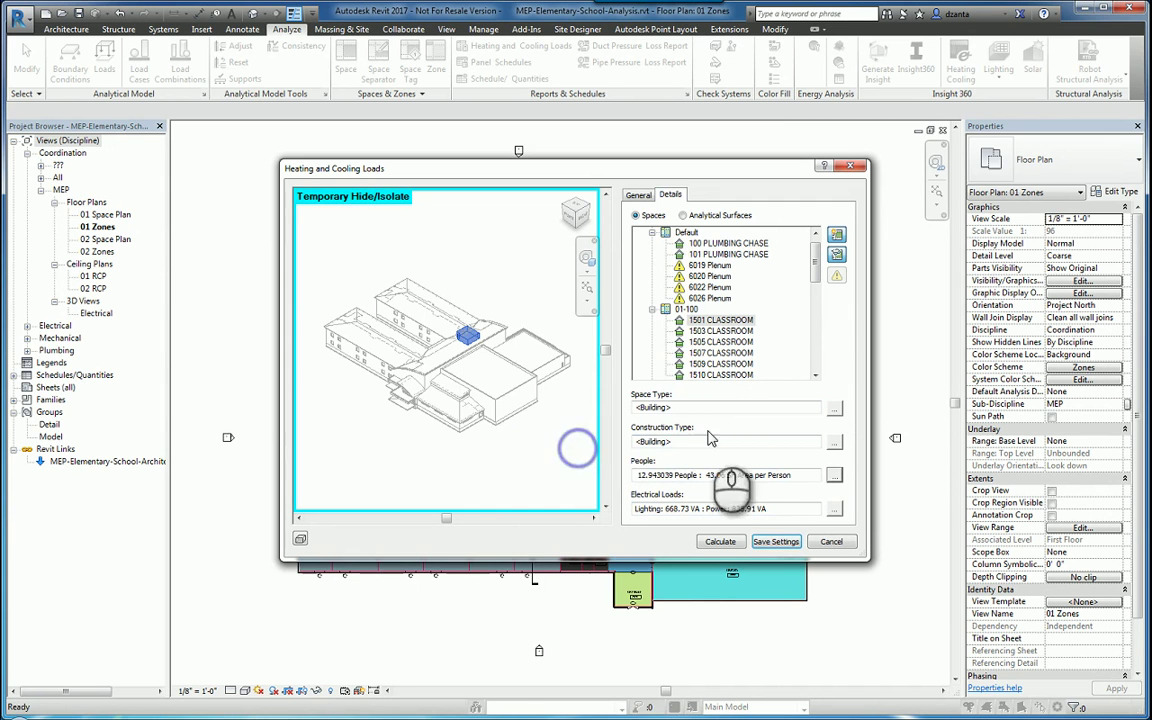
pyautogui.click(638, 194)
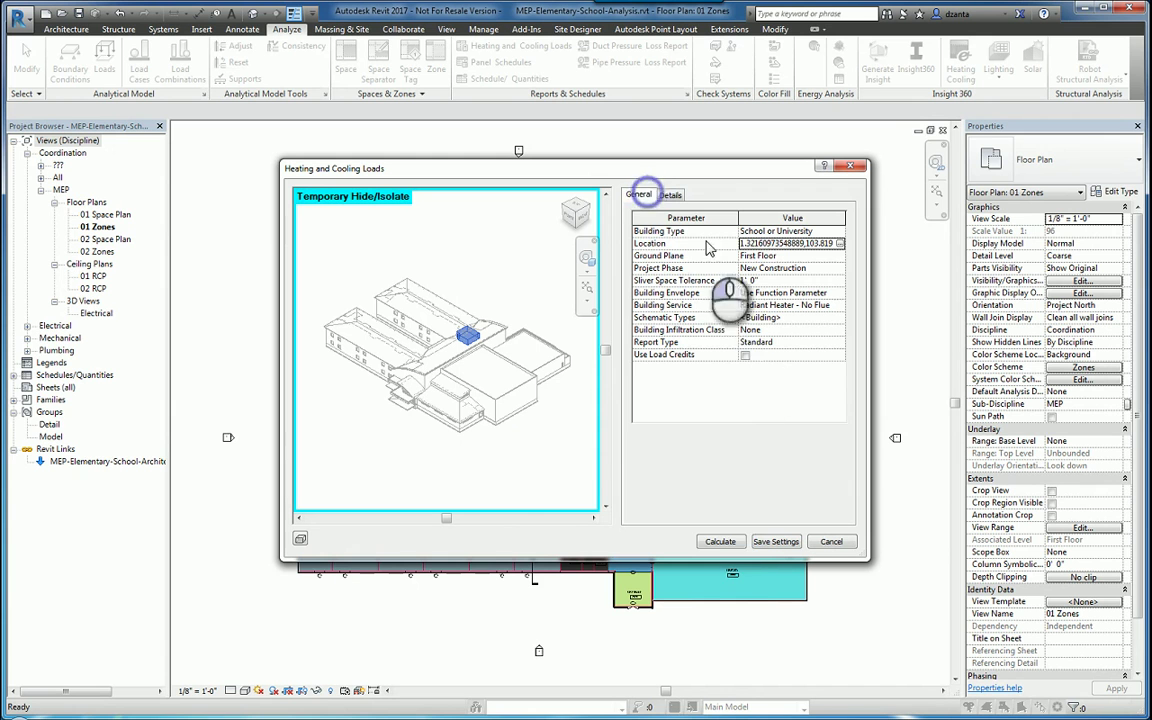
# - Calculate the loads, producing a Loads Report with peak cooling total 2,215,046.2 Btu/h
pyautogui.click(720, 541)
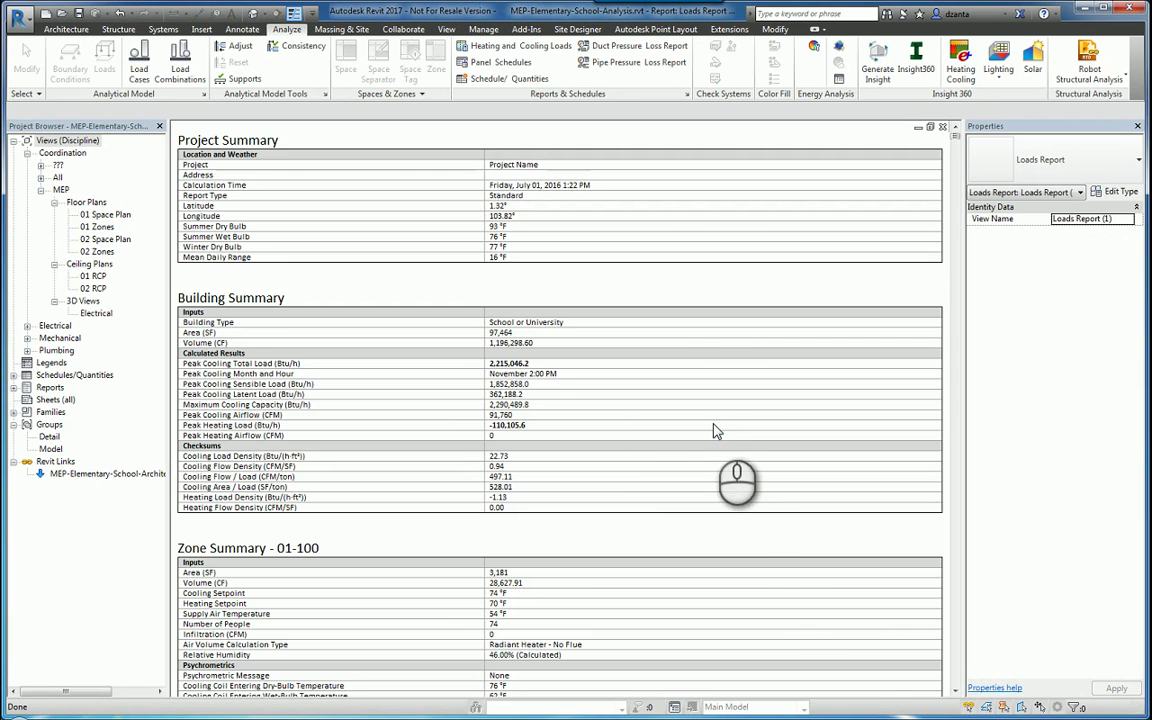
# - Expand Reports and Loads Reports in the project browser to show Loads Report (1)
pyautogui.click(14, 388)
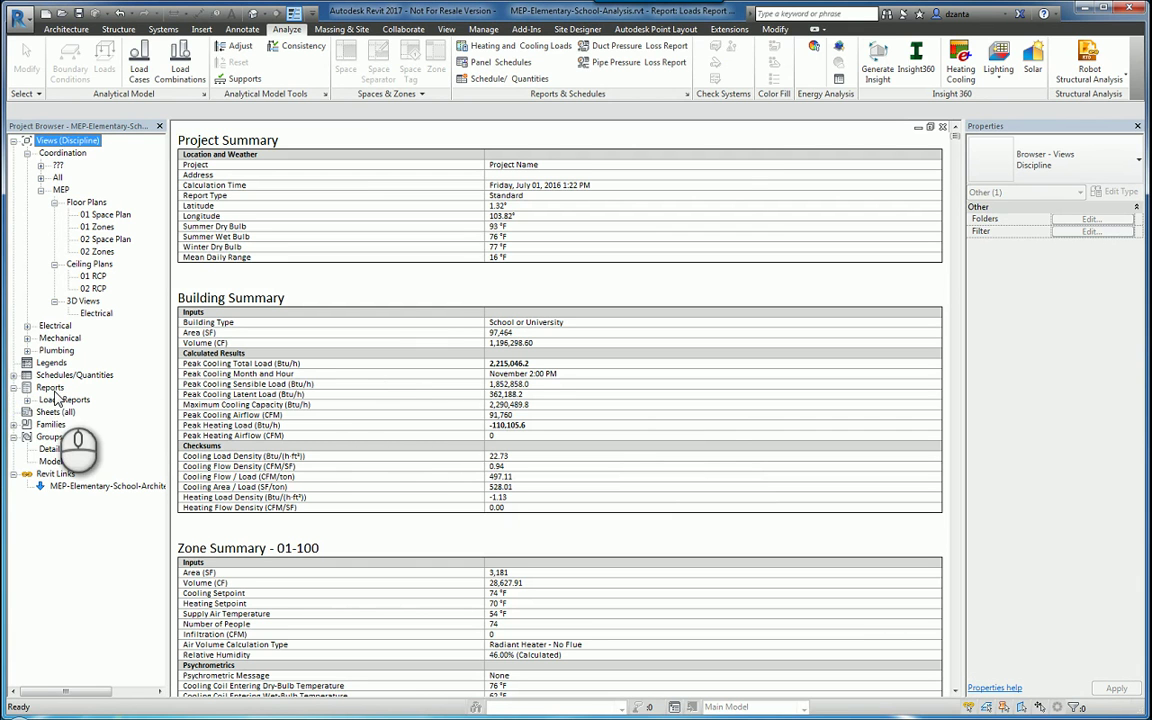
pyautogui.click(27, 400)
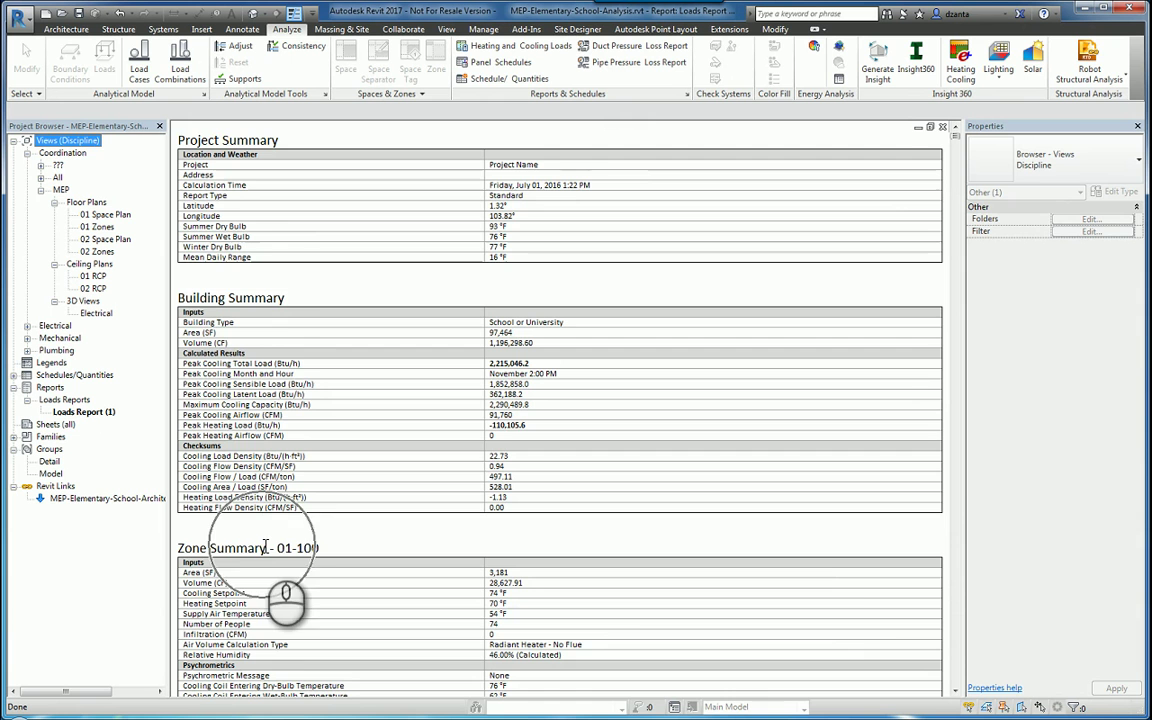
# - Scroll the loads report to the 01-100 Spaces table and jump to the 1501 CLASSROOM summary
pyautogui.click(957, 490)
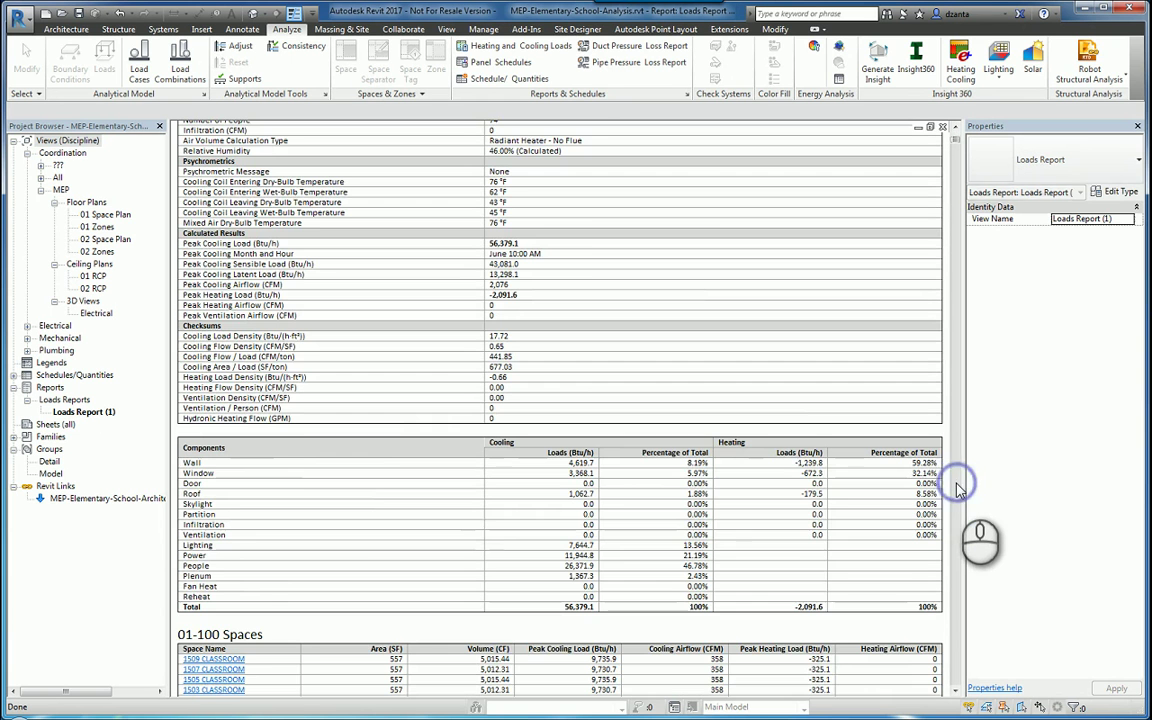
pyautogui.click(957, 490)
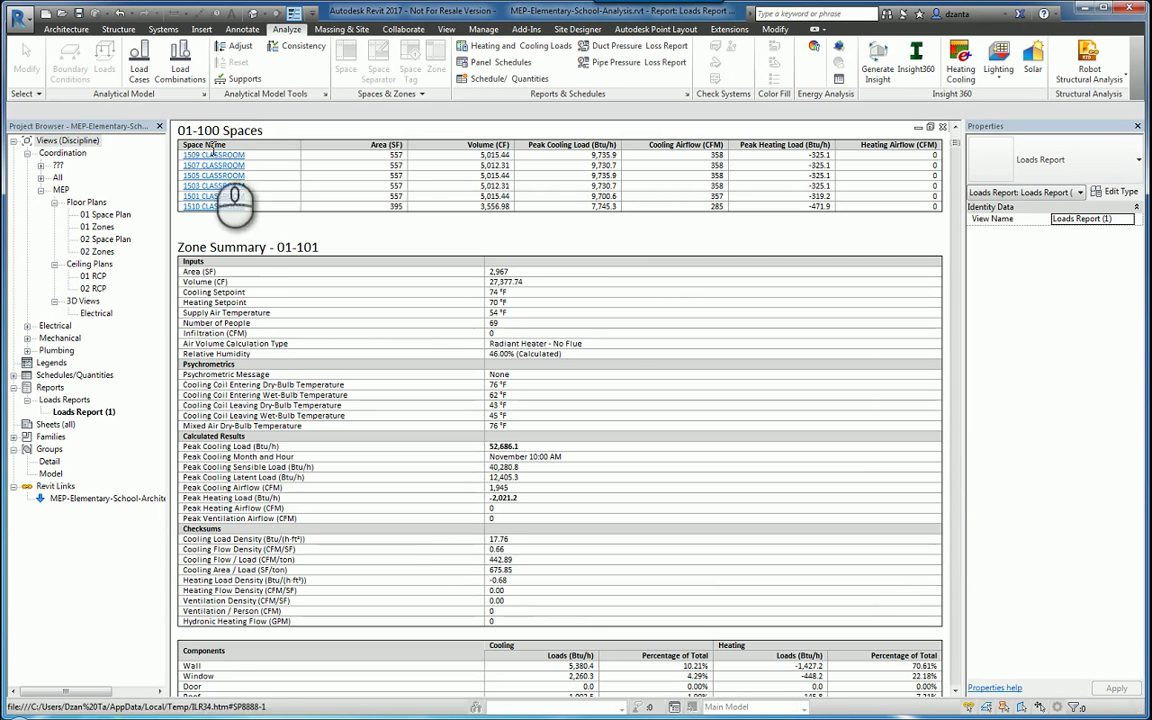
pyautogui.click(229, 197)
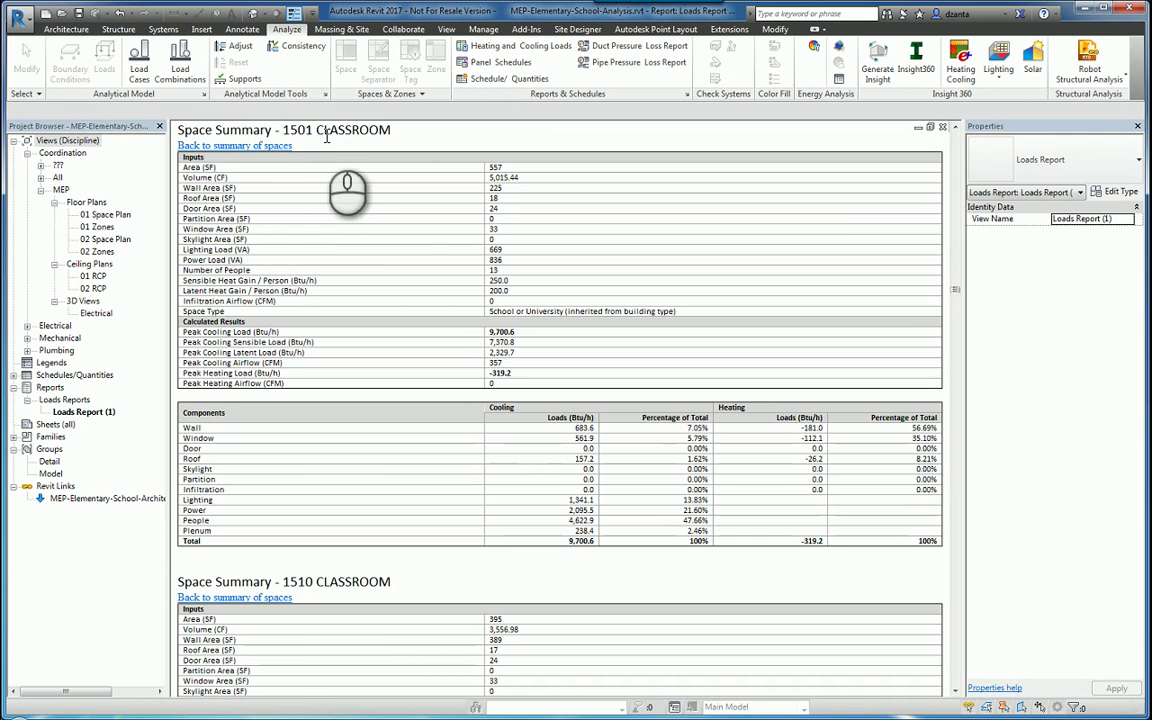